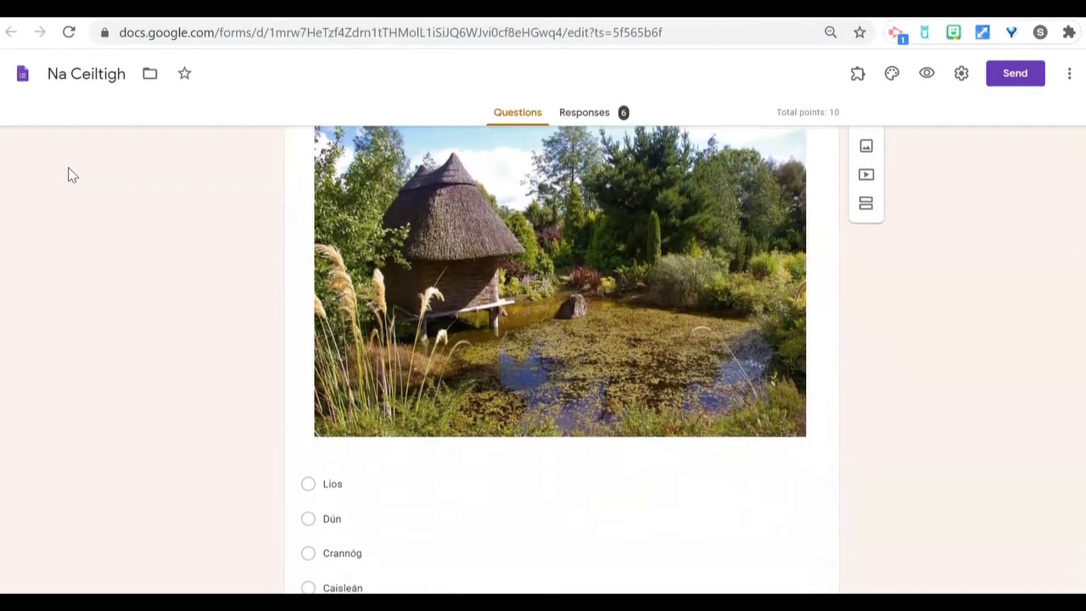
Look through the questions, images and embedded video of the Na Ceiltigh quiz down to the self-assessment scale
scroll(72, 175, down, 3)
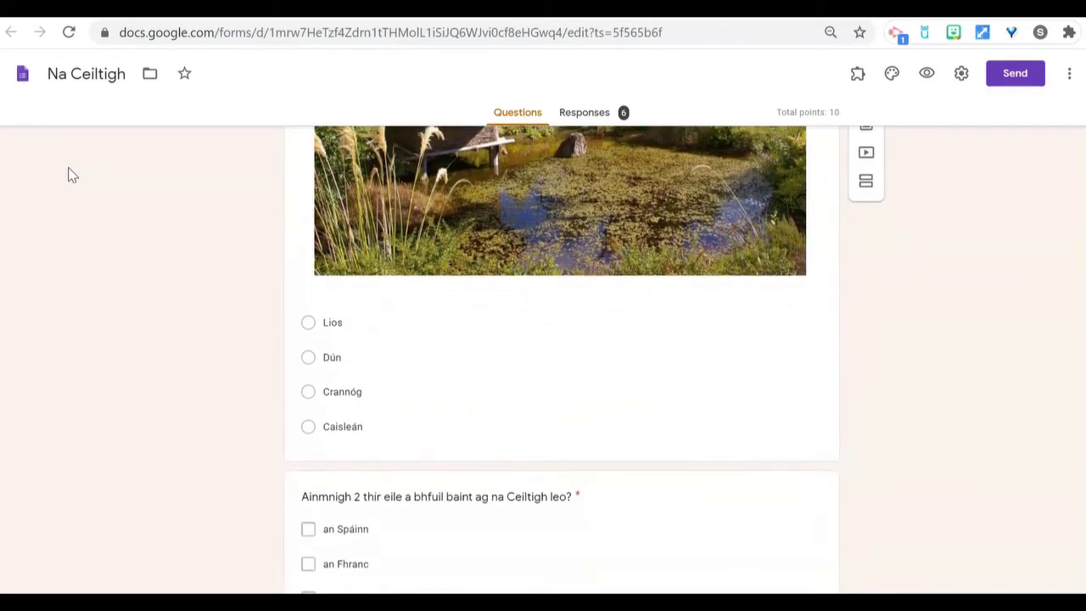
scroll(72, 174, down, 4)
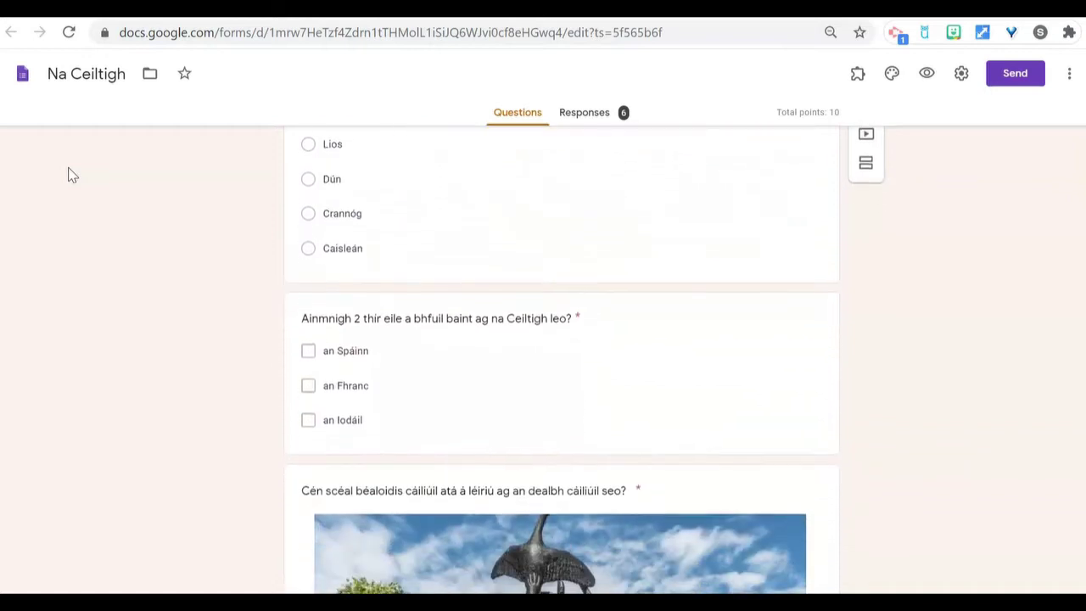
scroll(72, 174, down, 3)
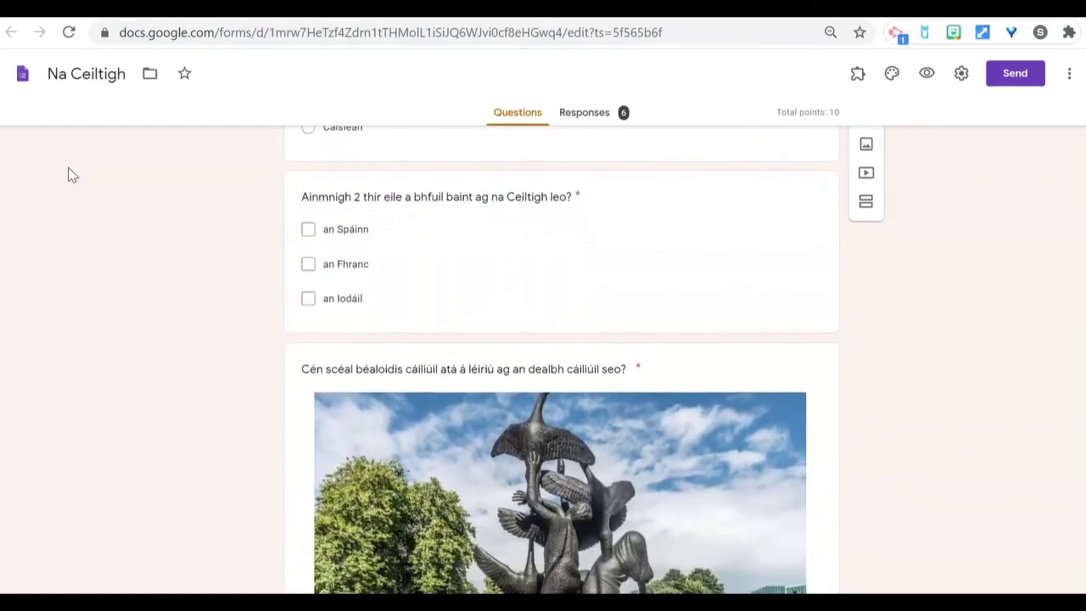
scroll(72, 174, down, 3)
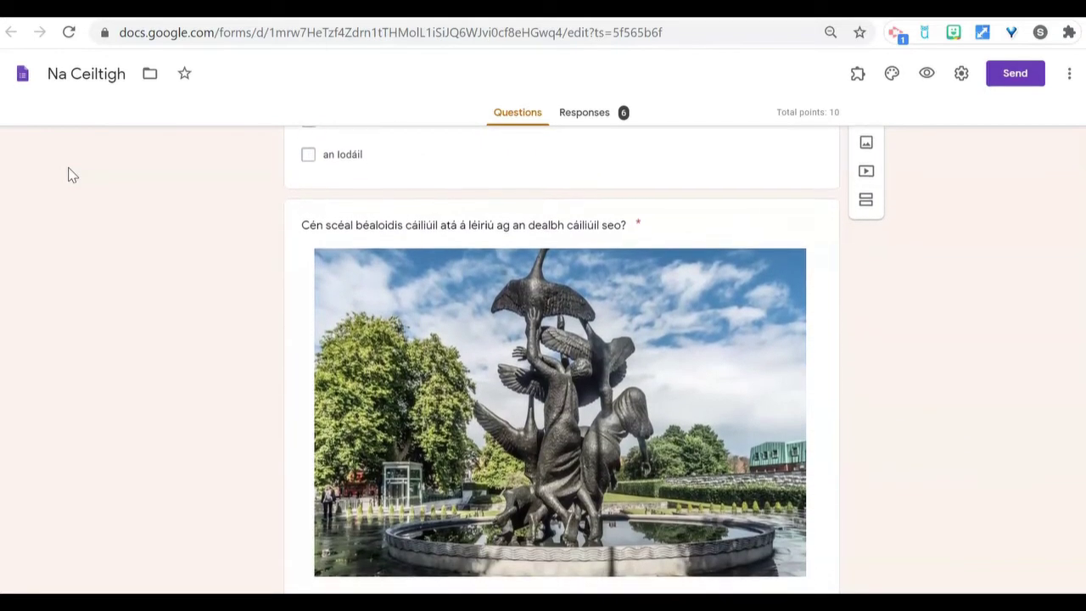
scroll(72, 174, down, 3)
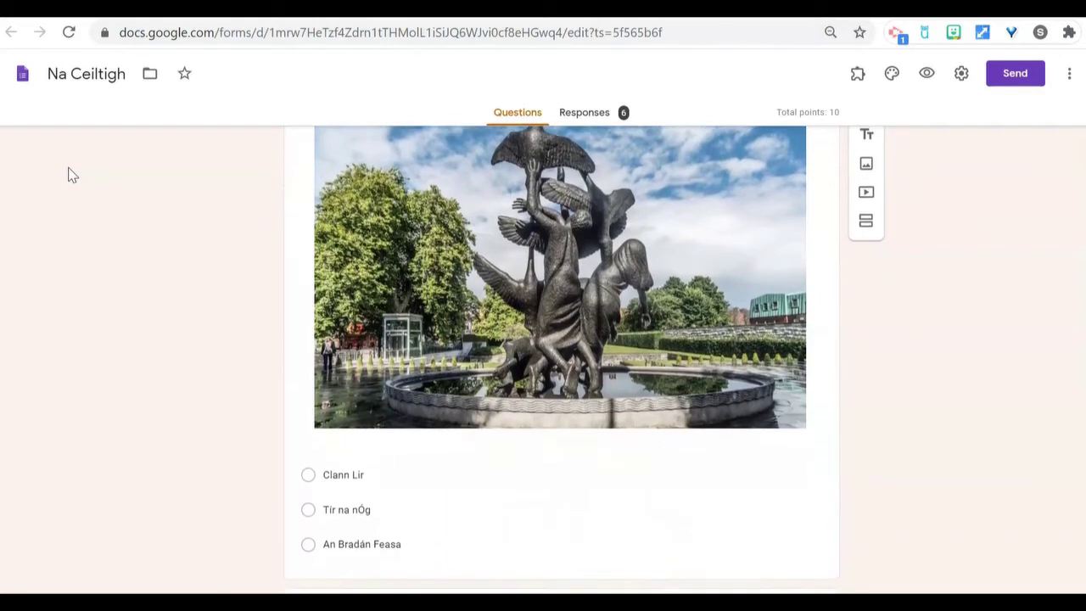
scroll(72, 175, down, 2)
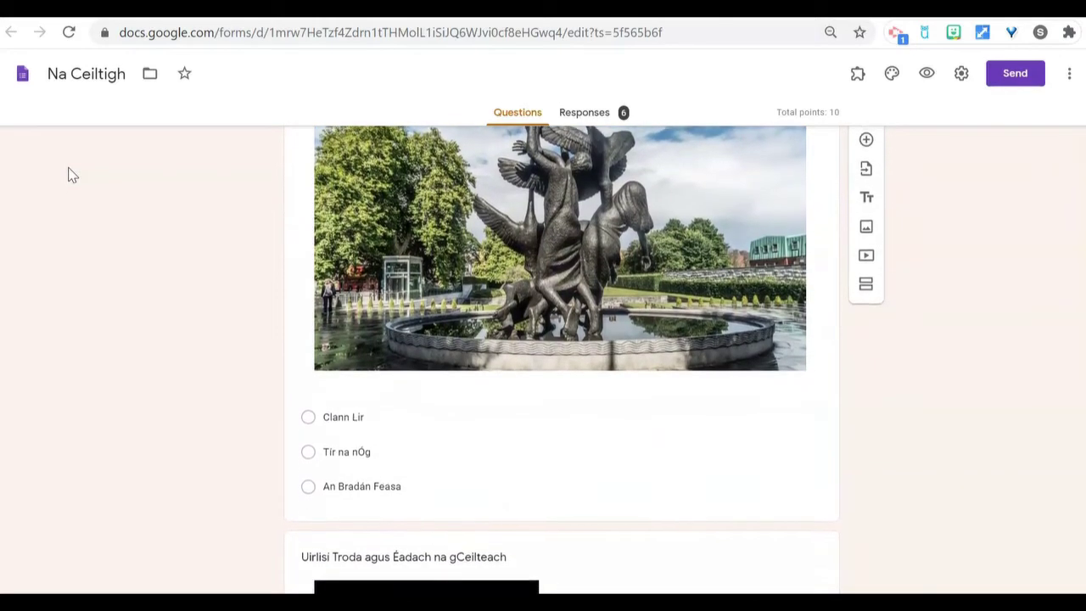
scroll(72, 175, down, 3)
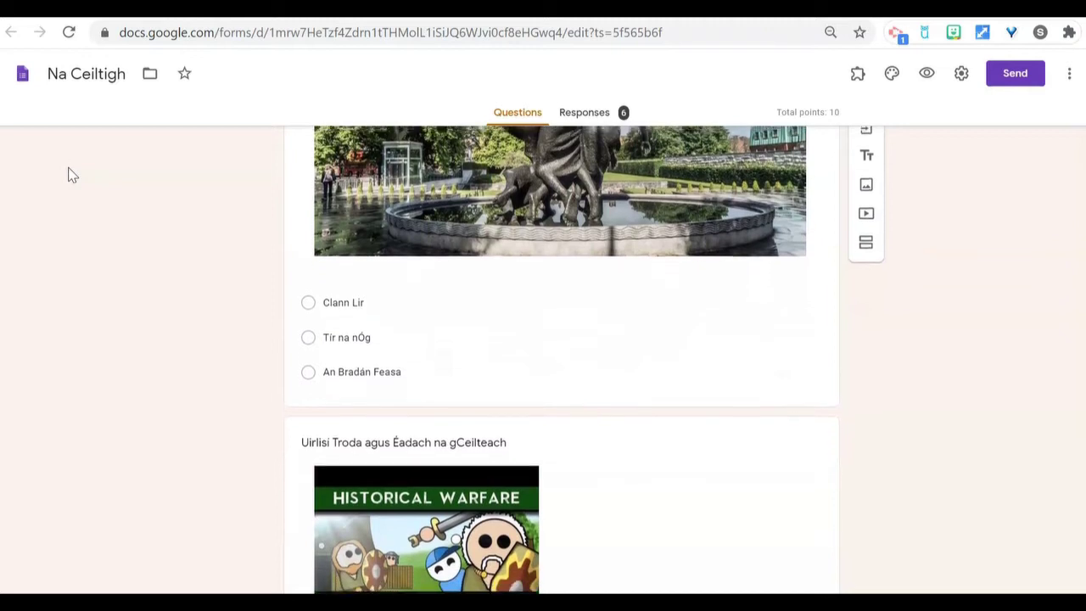
scroll(72, 175, down, 3)
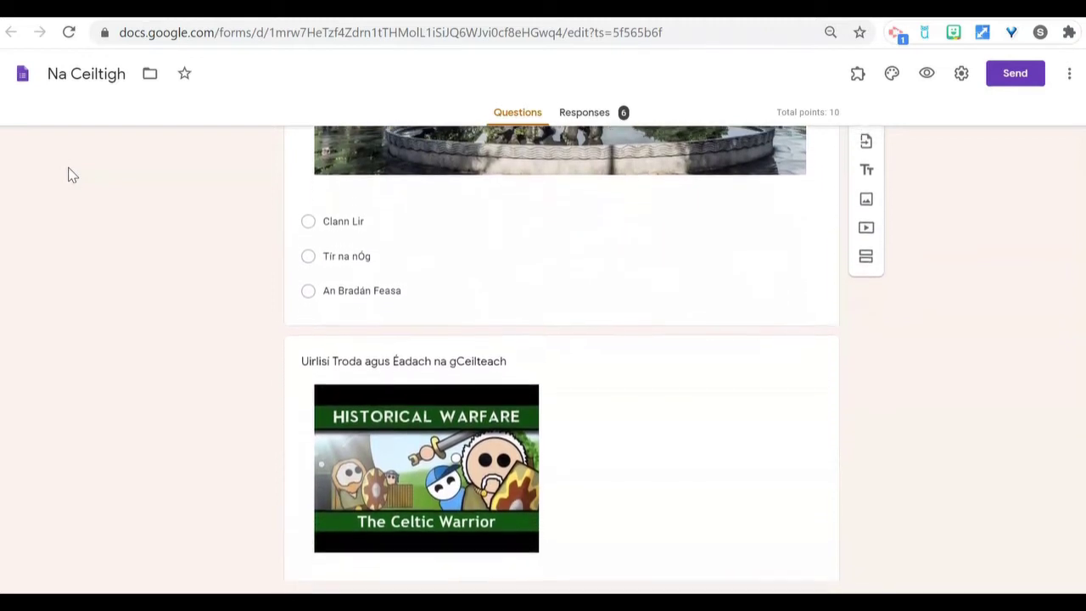
scroll(72, 175, down, 3)
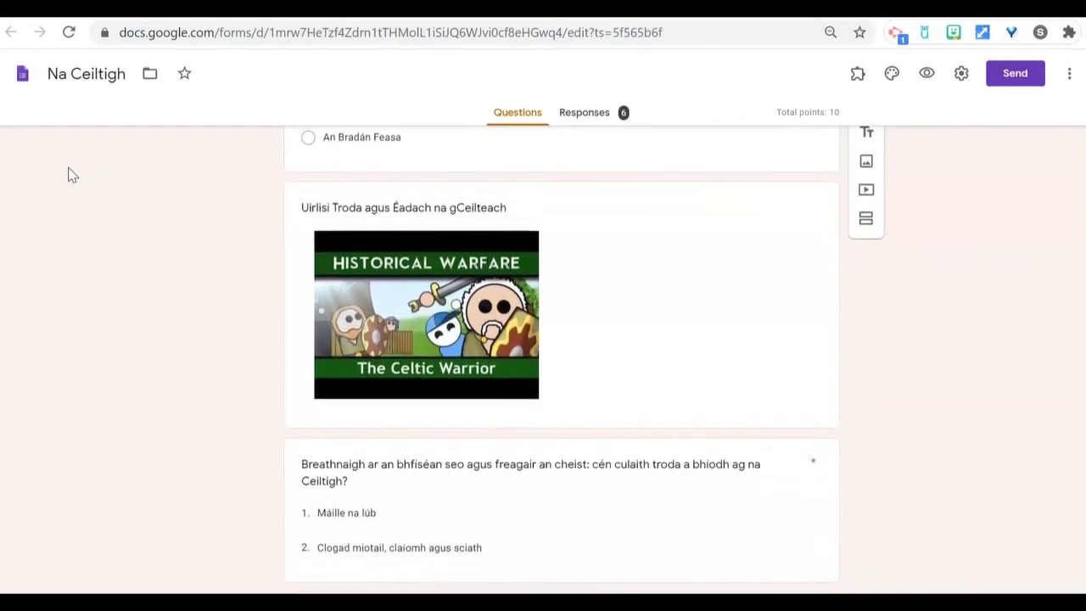
scroll(72, 175, down, 3)
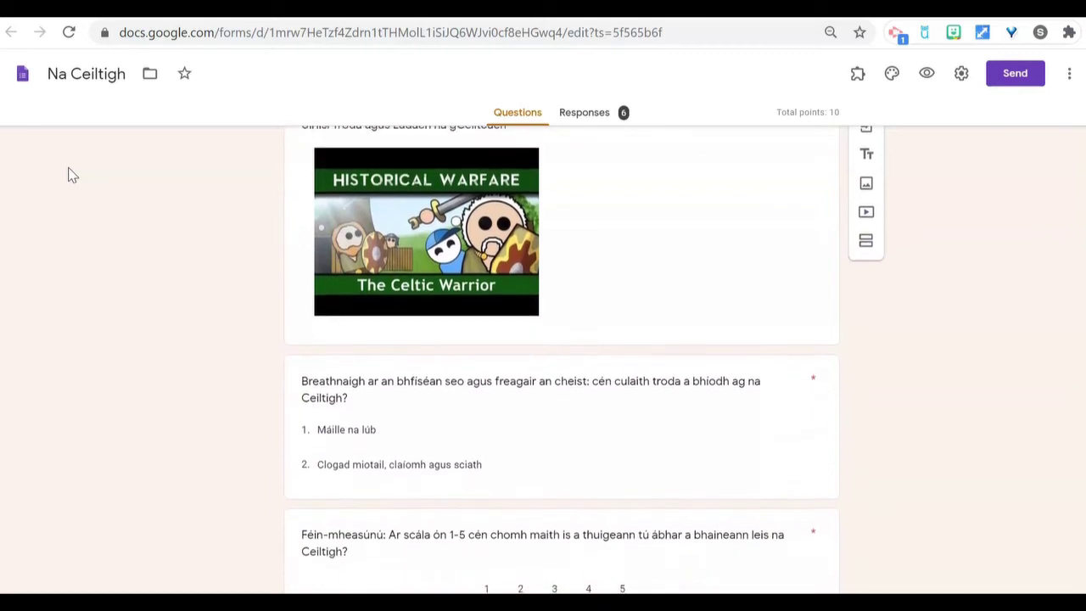
scroll(72, 174, down, 2)
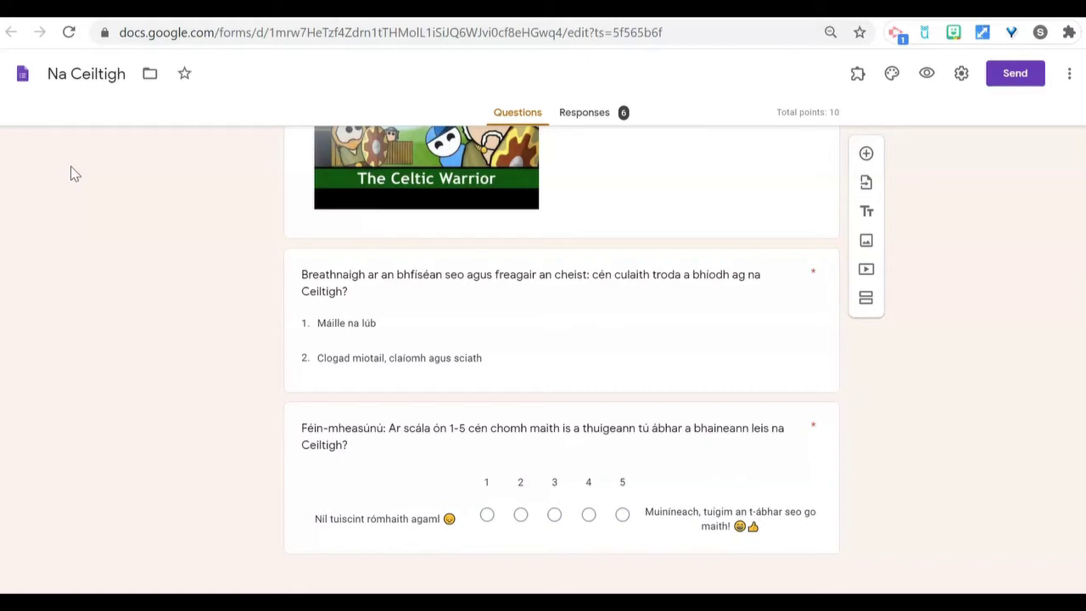
scroll(75, 174, up, 2)
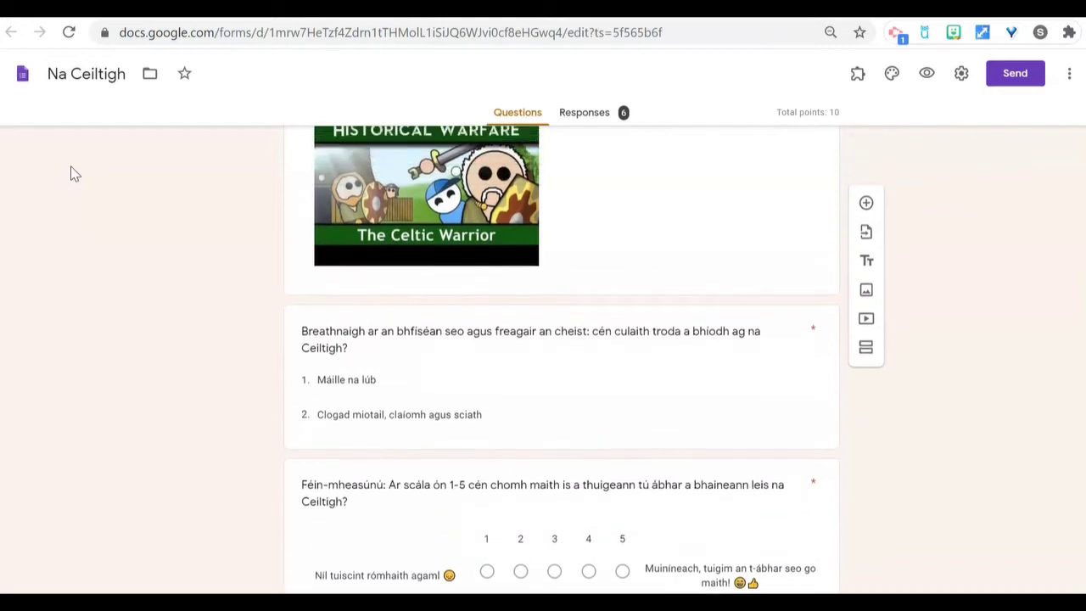
scroll(75, 174, up, 3)
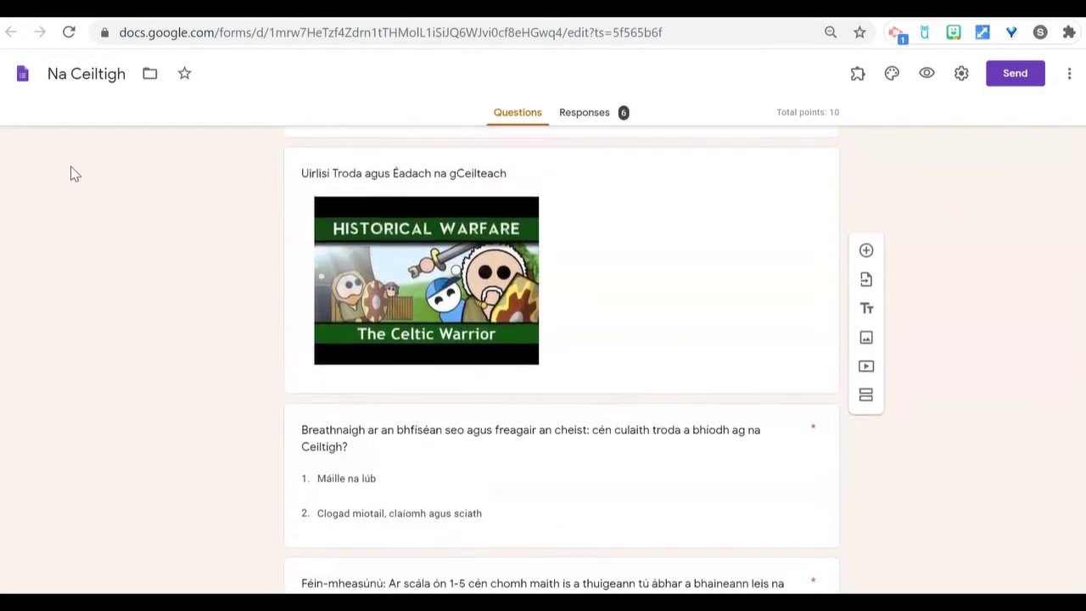
scroll(75, 174, up, 3)
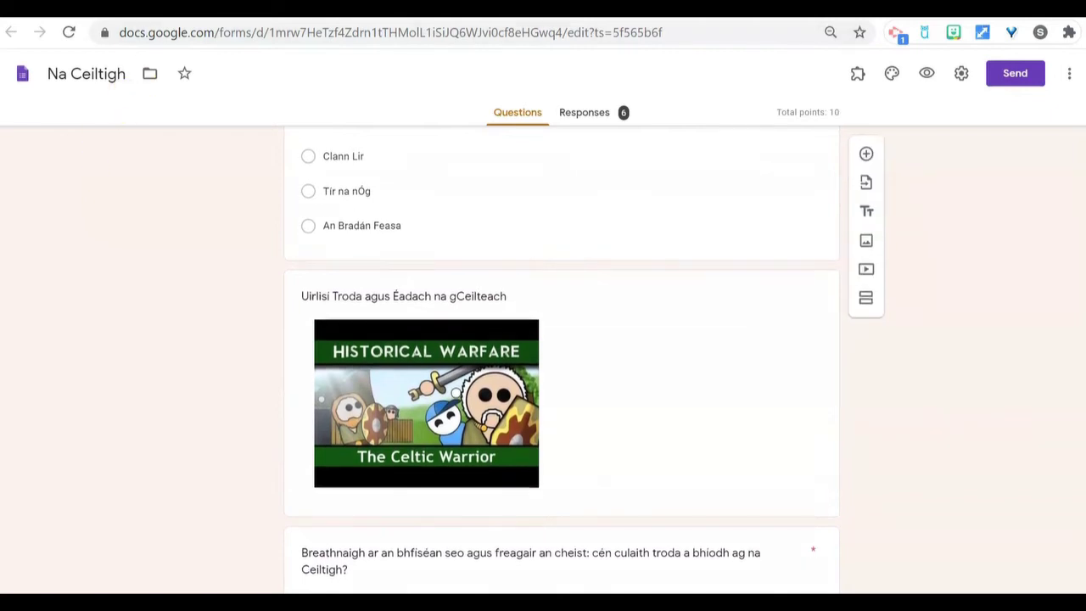
Open the Google Forms home page at forms.google.com in a new browser tab
click(197, 10)
text(fo)
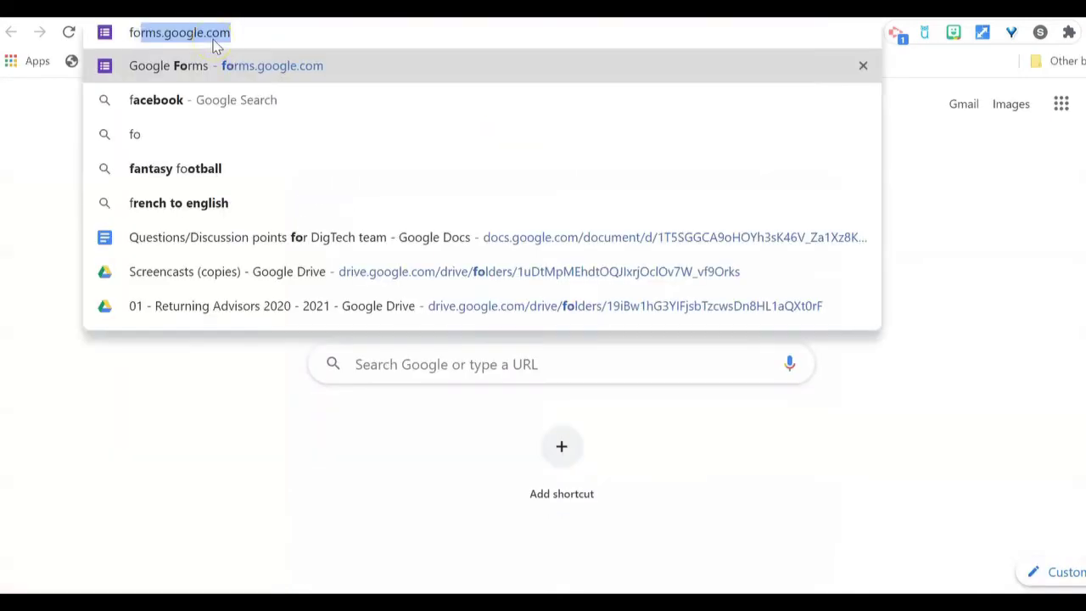
text(rms.goo)
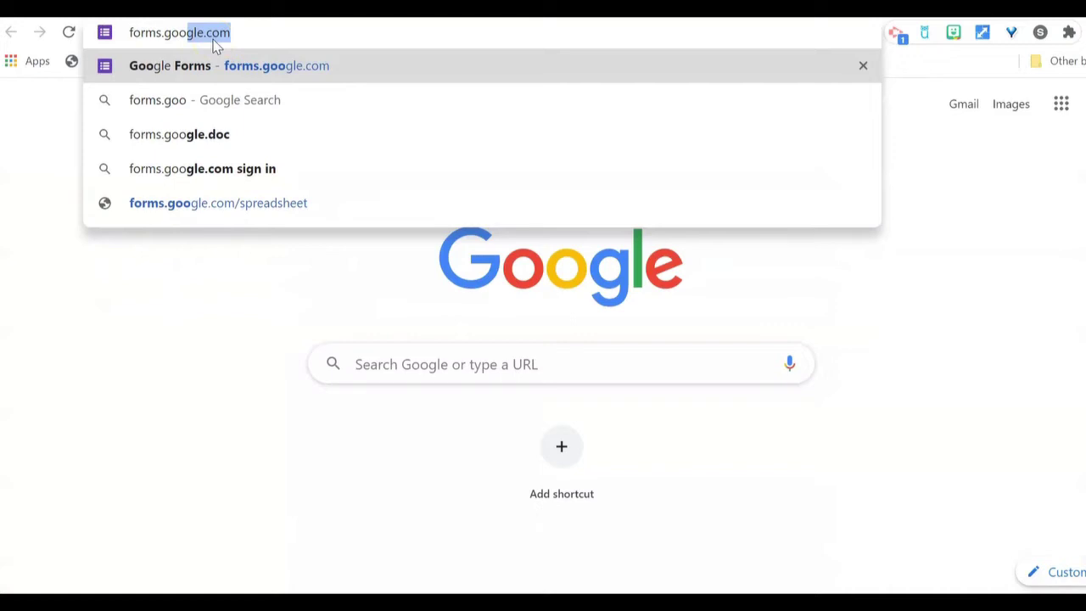
key(Return)
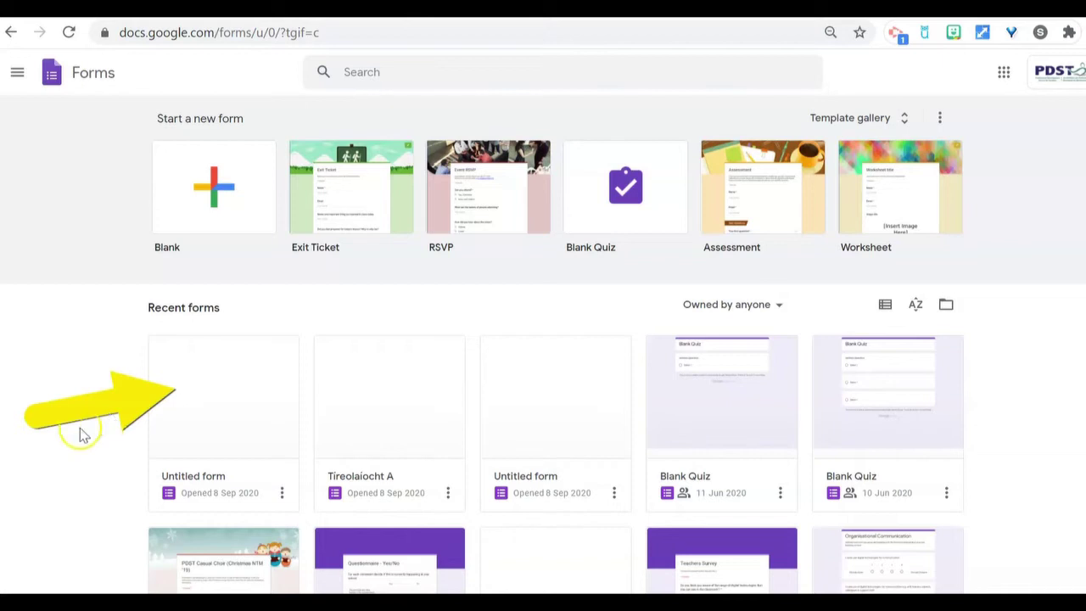
Create a new blank form and title it "Tíreolaíocht"
click(65, 361)
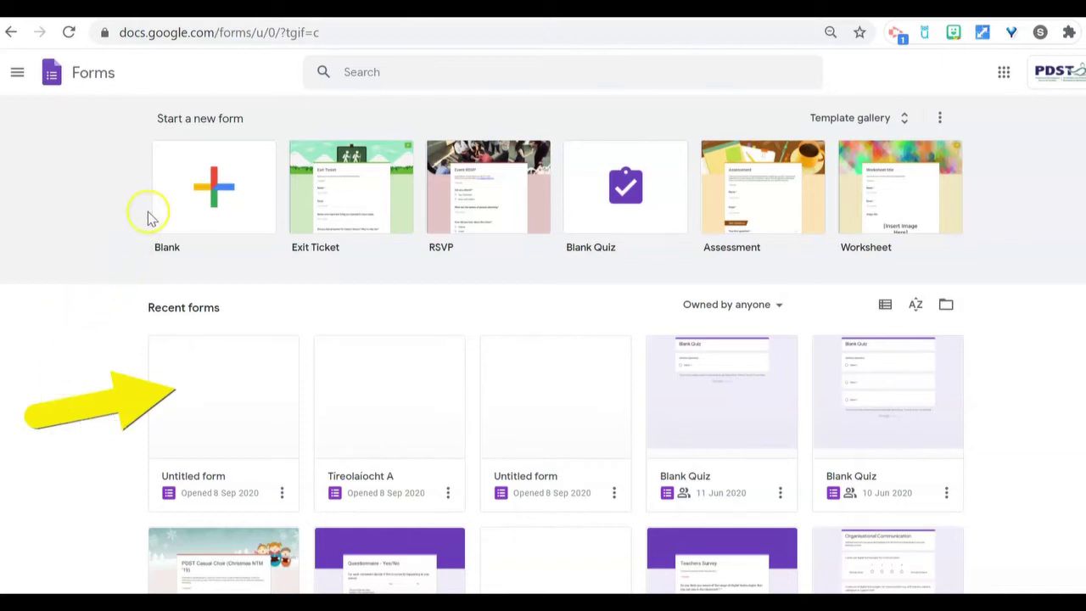
click(201, 189)
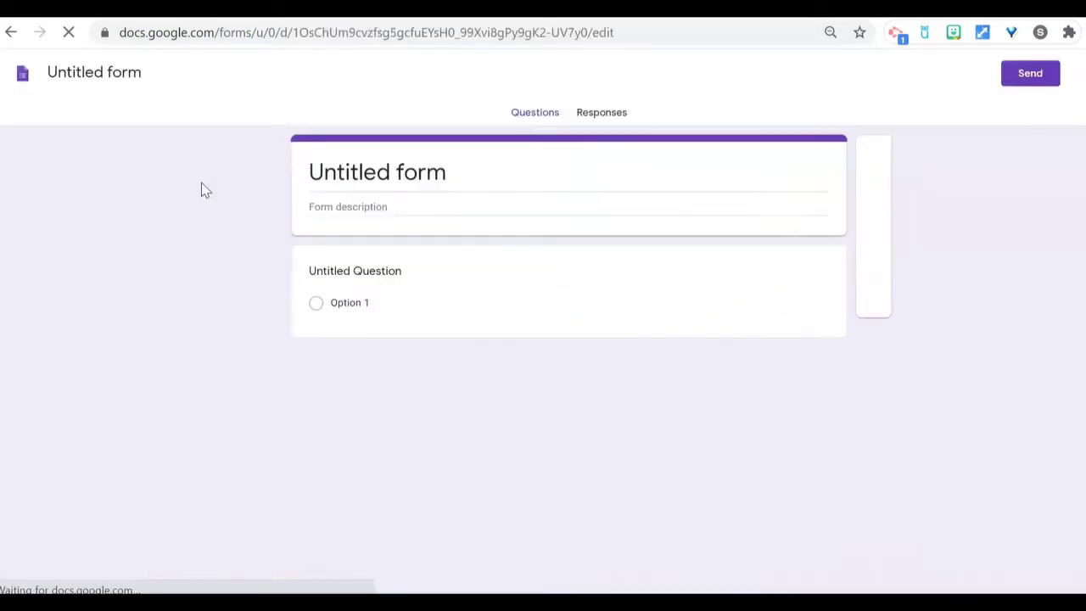
click(311, 170)
text(Tíreolaíocht)
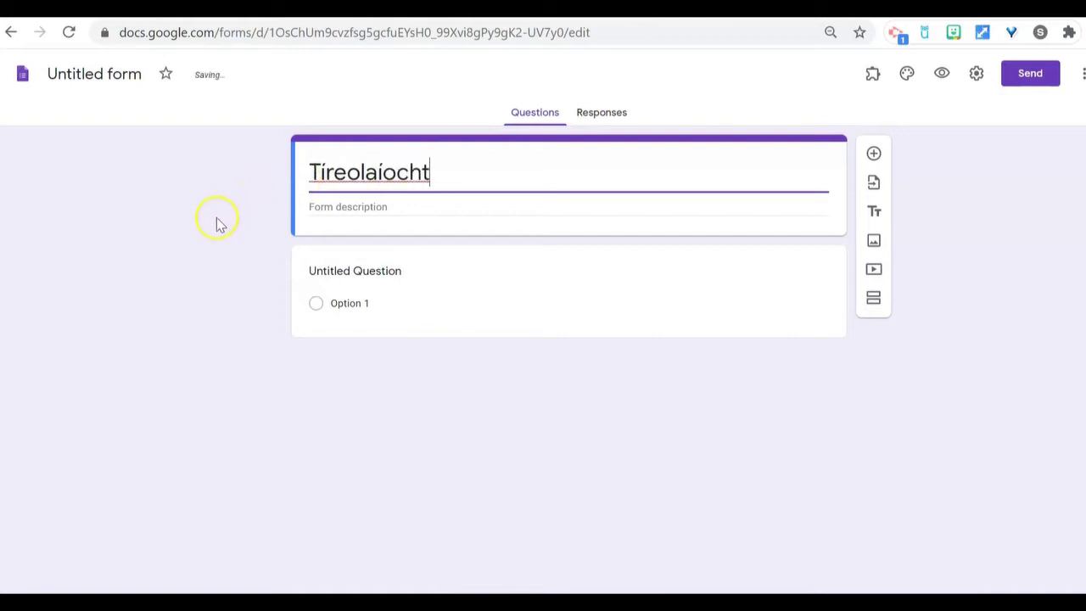
Enter "Céard í príomhchathair na Fraince?" as the text of the first question
click(316, 271)
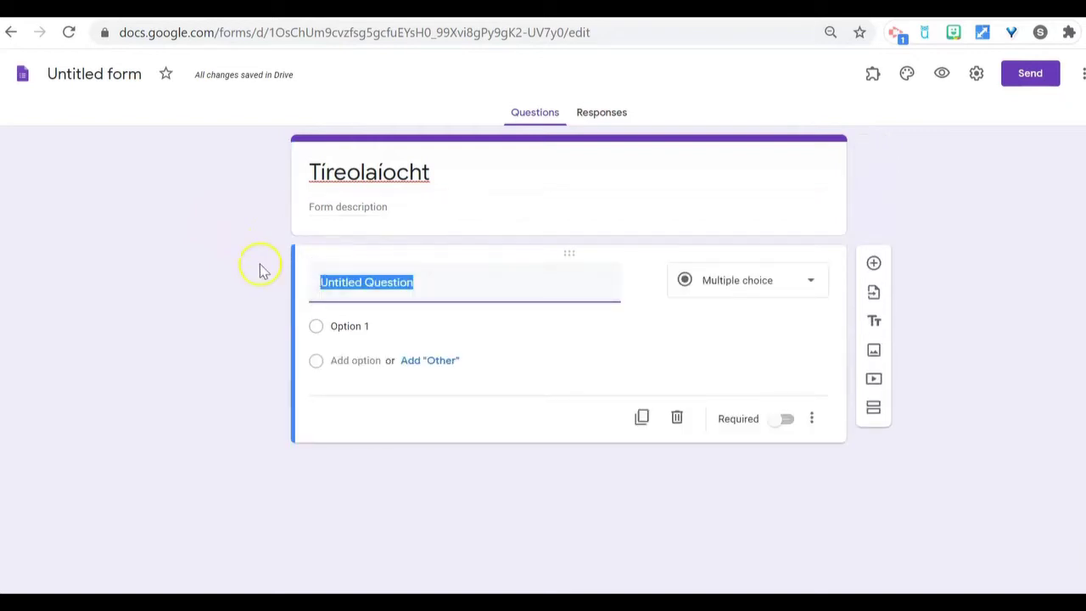
text(Ceard í príomhchathair )
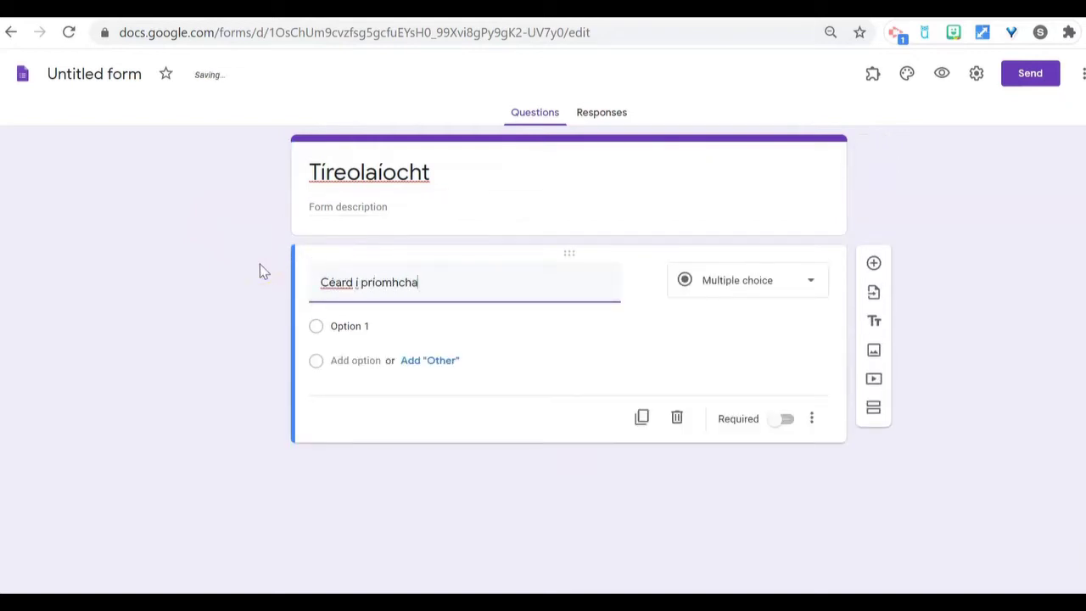
text(na Fraince?)
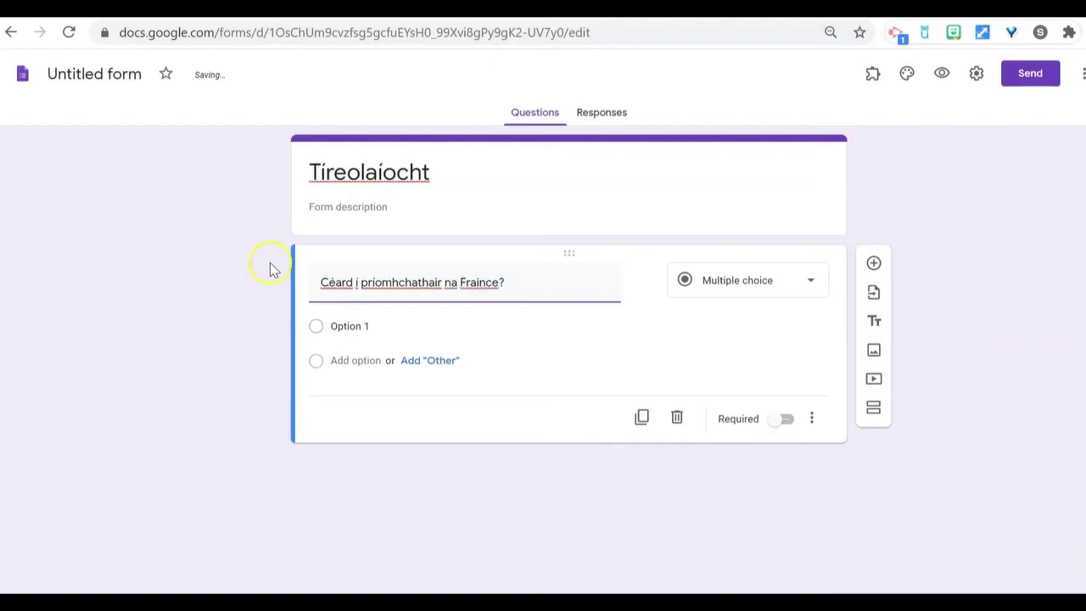
Give the first question three answer options: Berlin, Londain and Páras
click(348, 329)
text(Berlin)
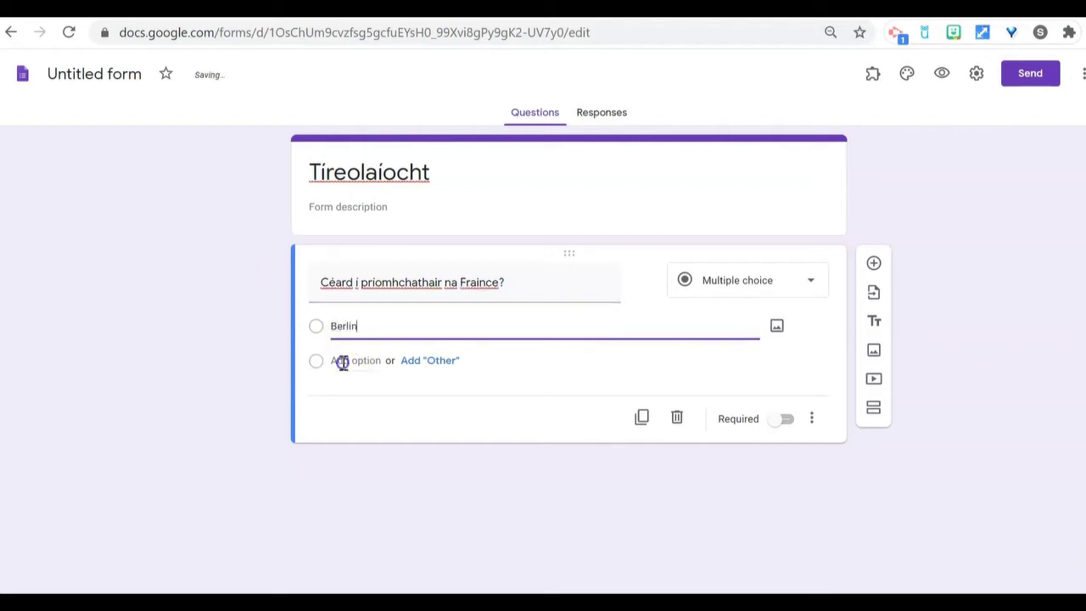
click(340, 359)
text(Londain)
click(338, 393)
text(Páras)
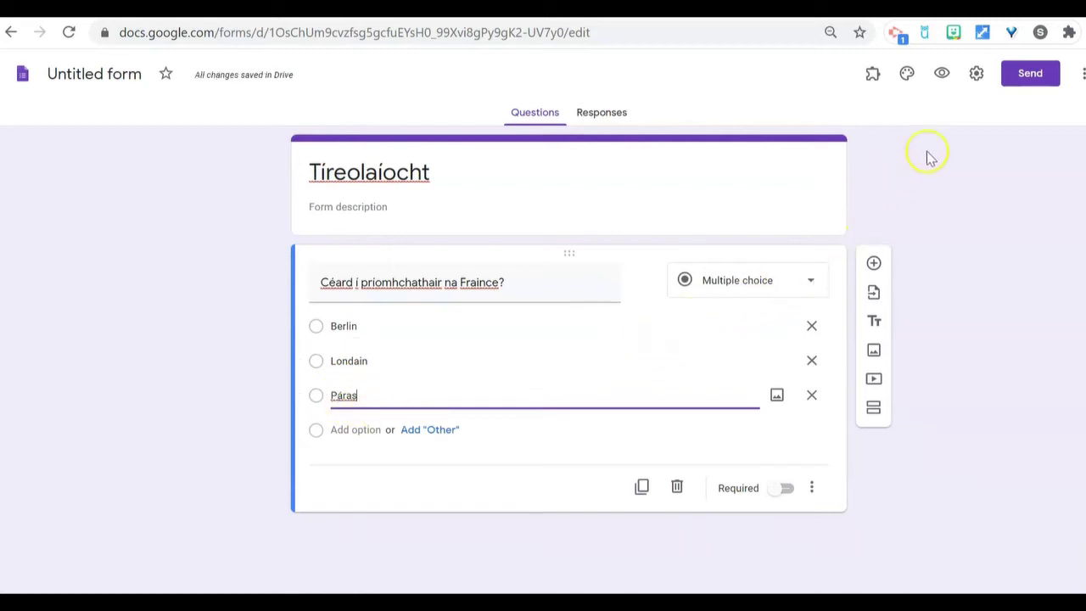
Turn the form into a quiz in the form settings and save the change
click(980, 76)
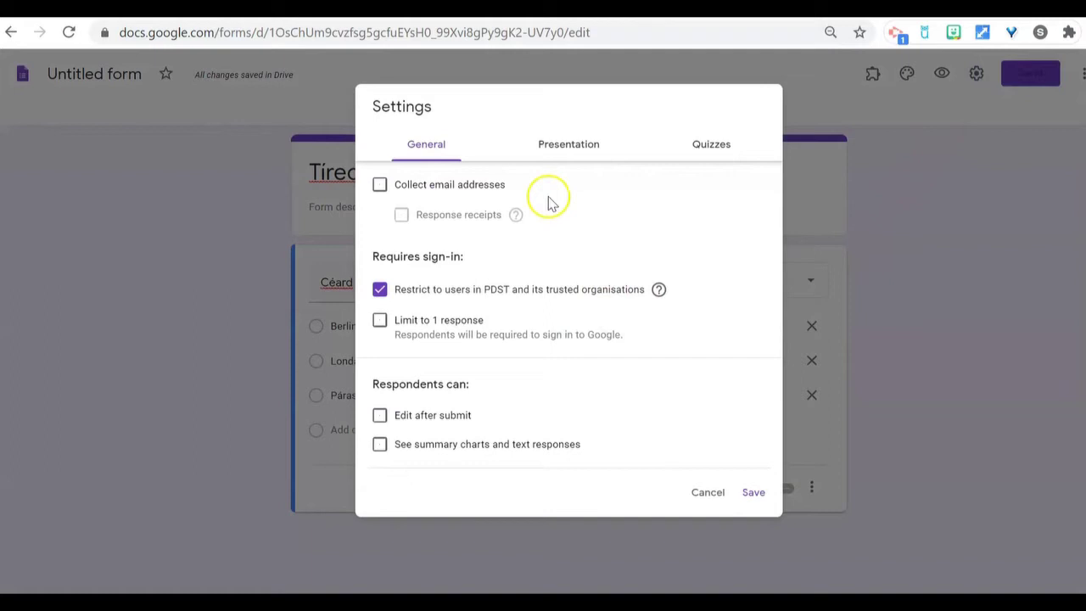
click(704, 146)
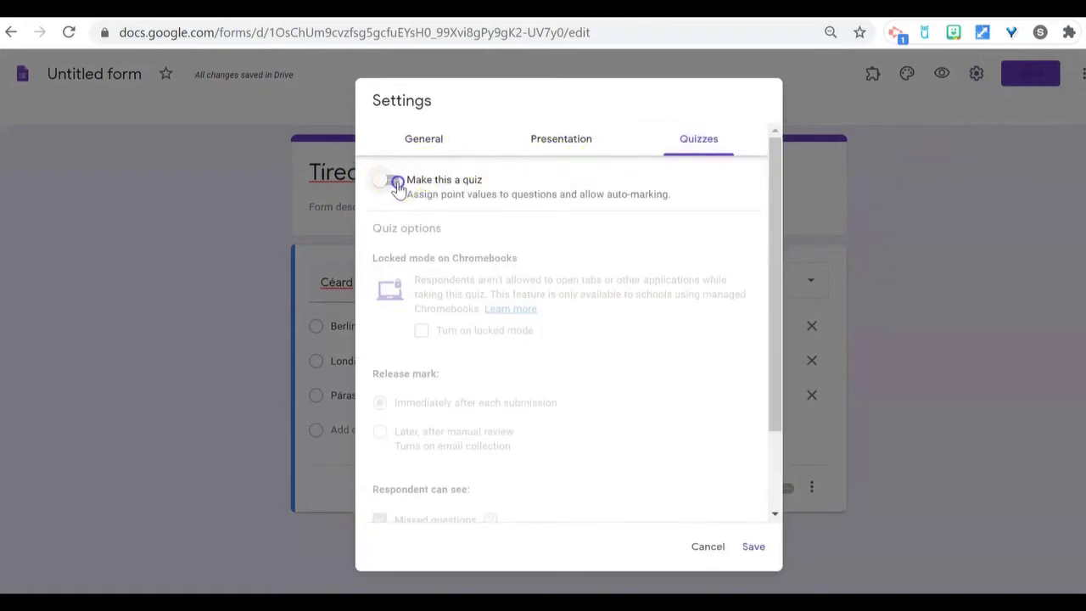
click(397, 185)
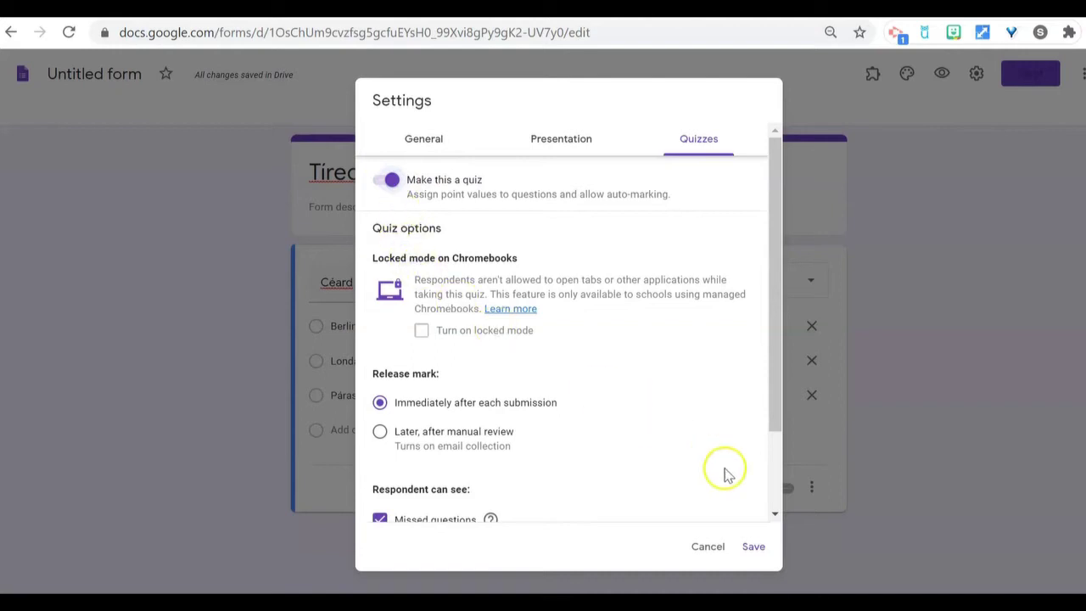
click(755, 548)
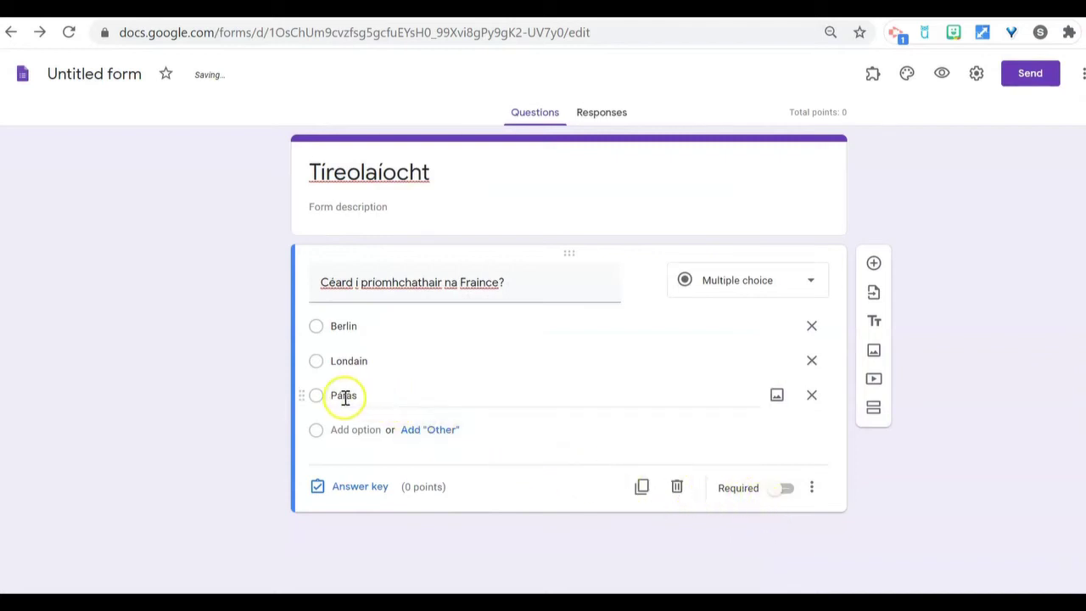
Set Páras as the correct answer in the first question's answer key, worth 1 point
double_click(319, 396)
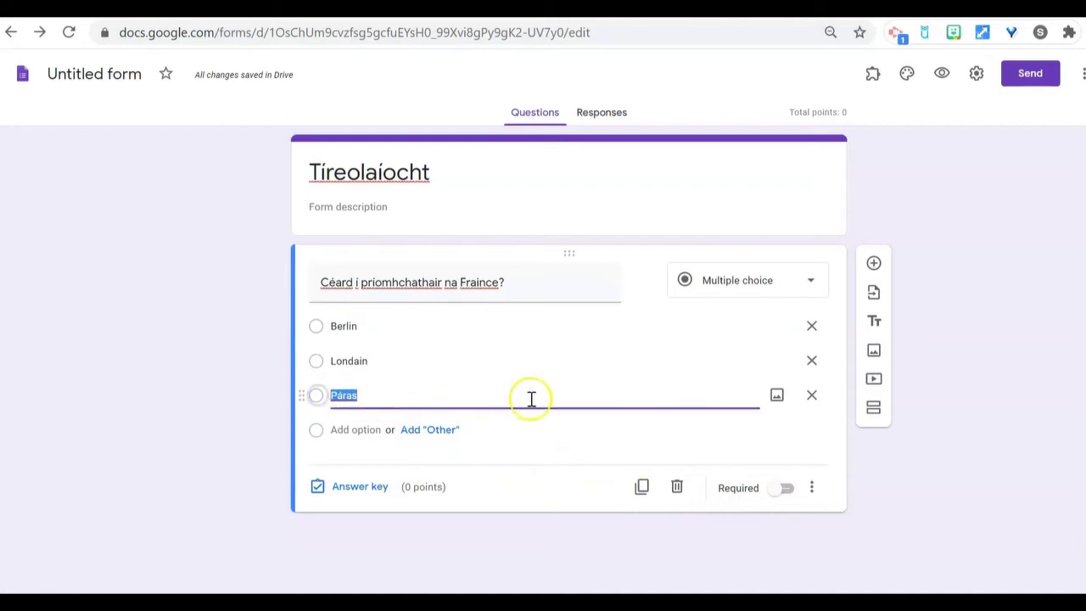
click(392, 481)
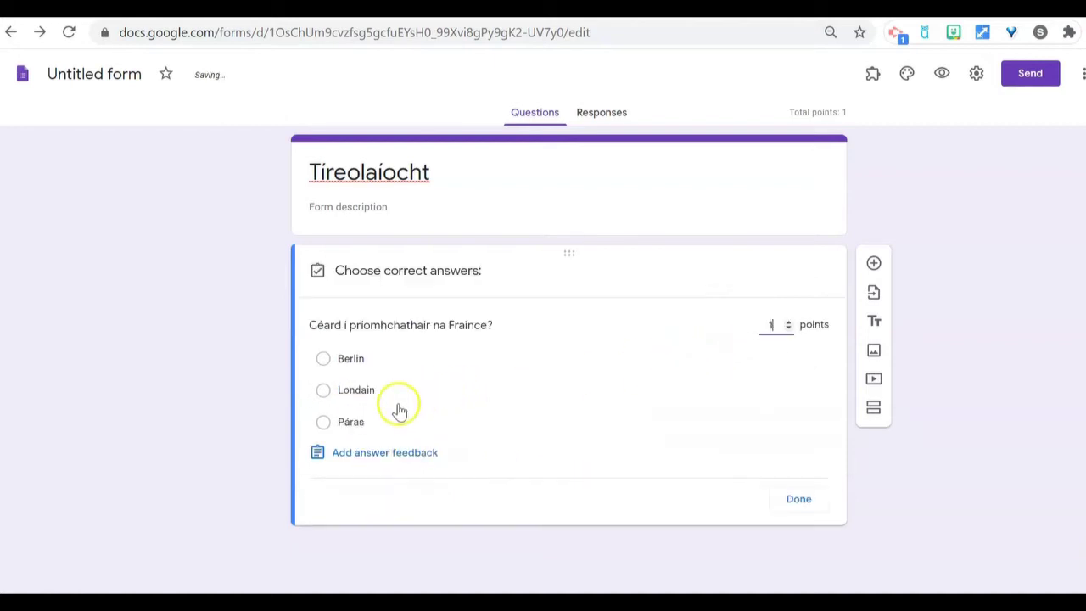
click(325, 422)
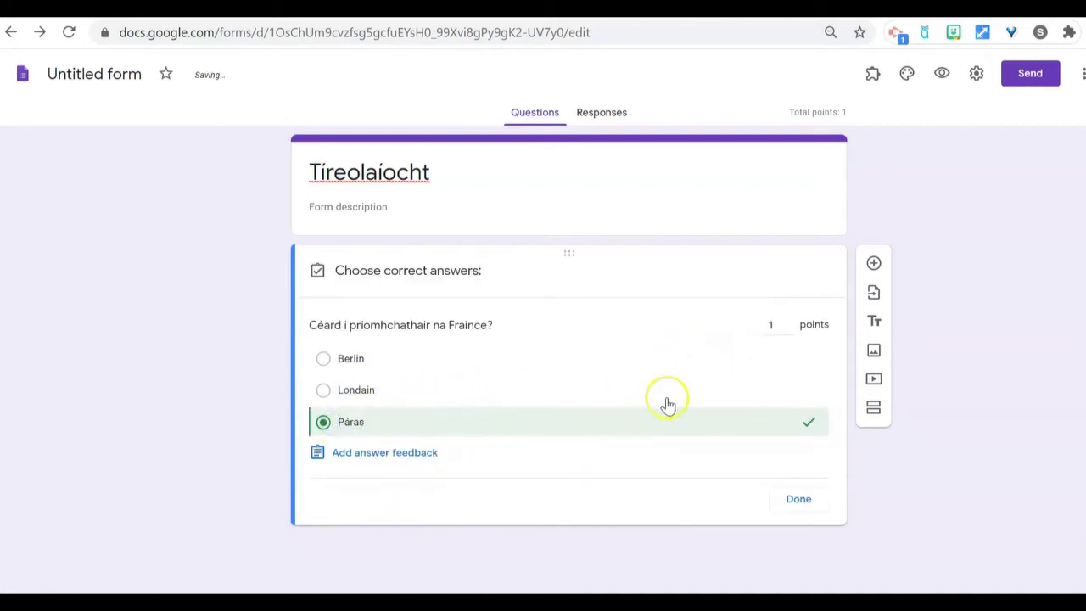
click(798, 503)
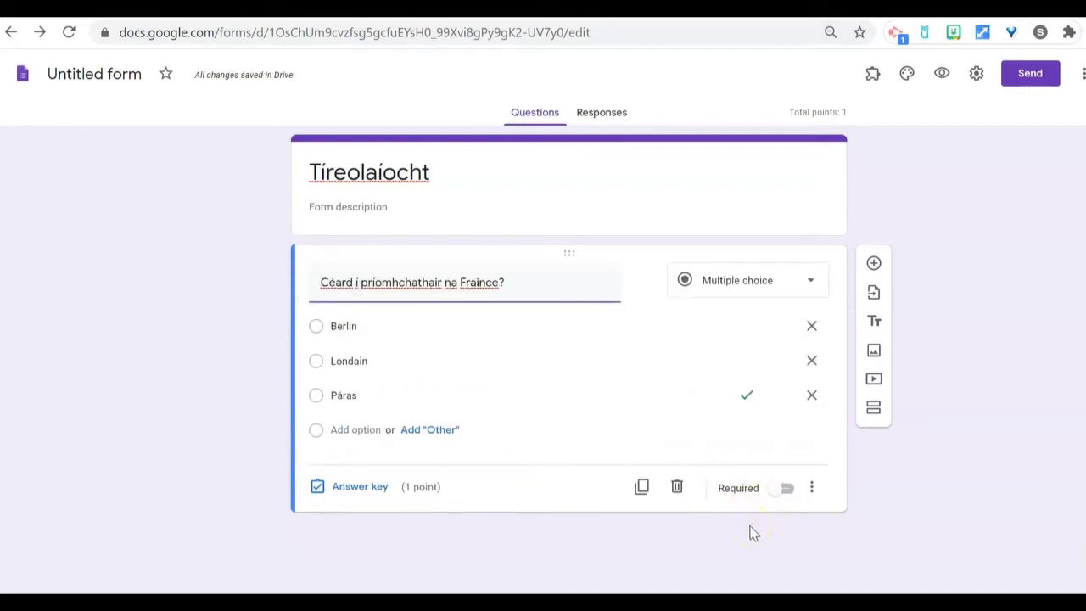
Add a second question reading "Cén tír lean mbaineann an brat seo?" and make it a drop-down question
click(874, 265)
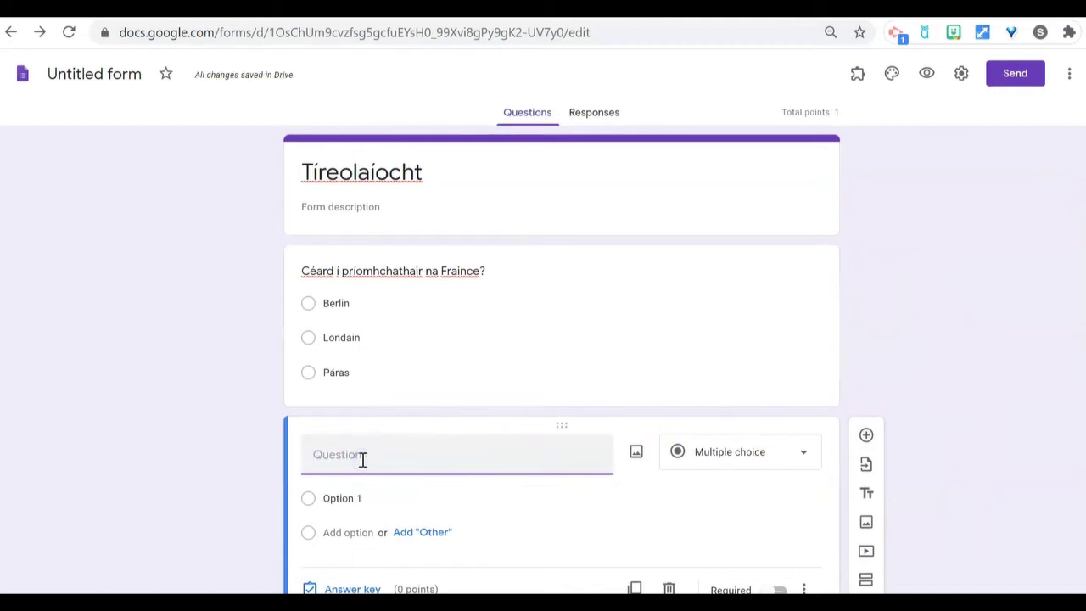
text(Cén tír)
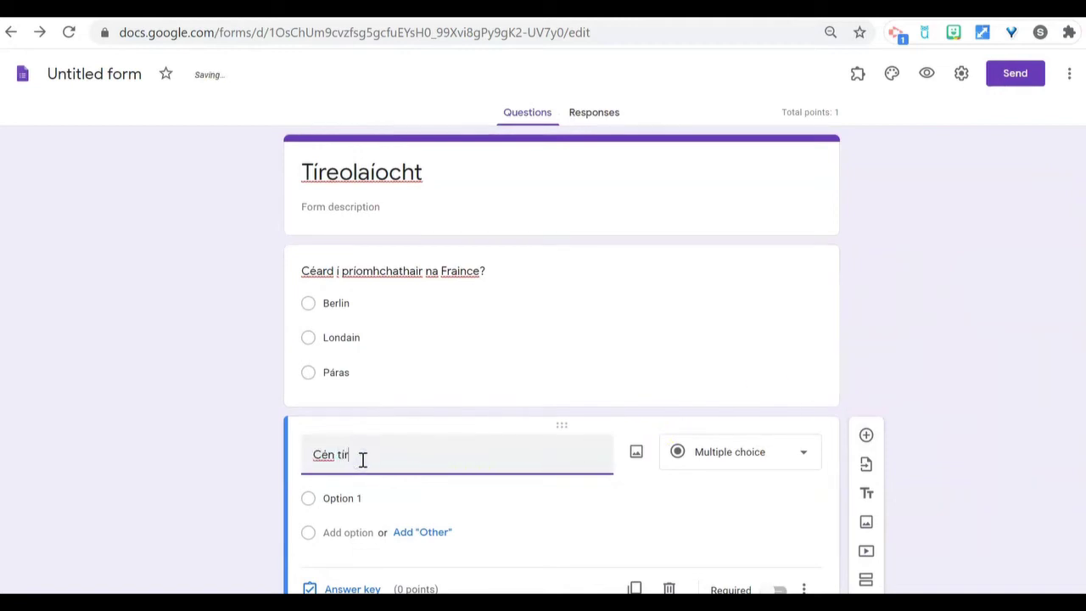
text( lean mbaineann)
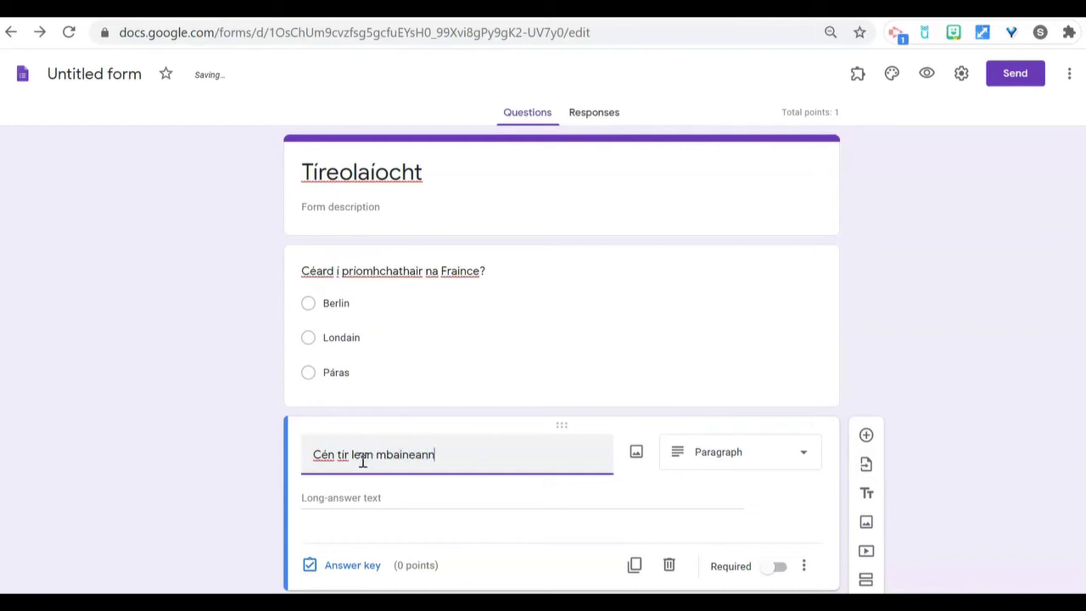
text( an brat seo)
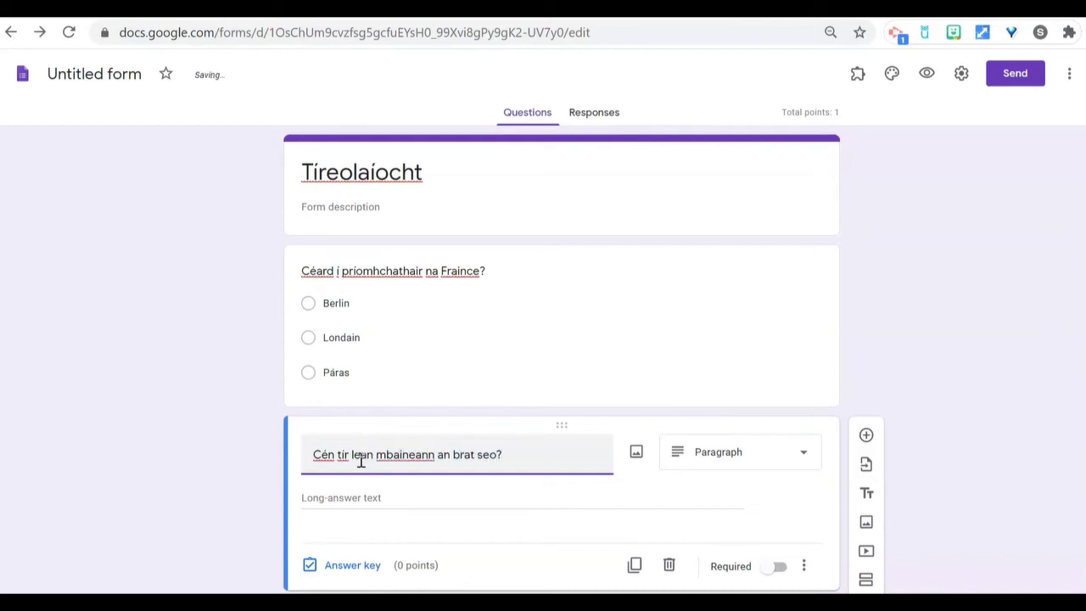
click(804, 456)
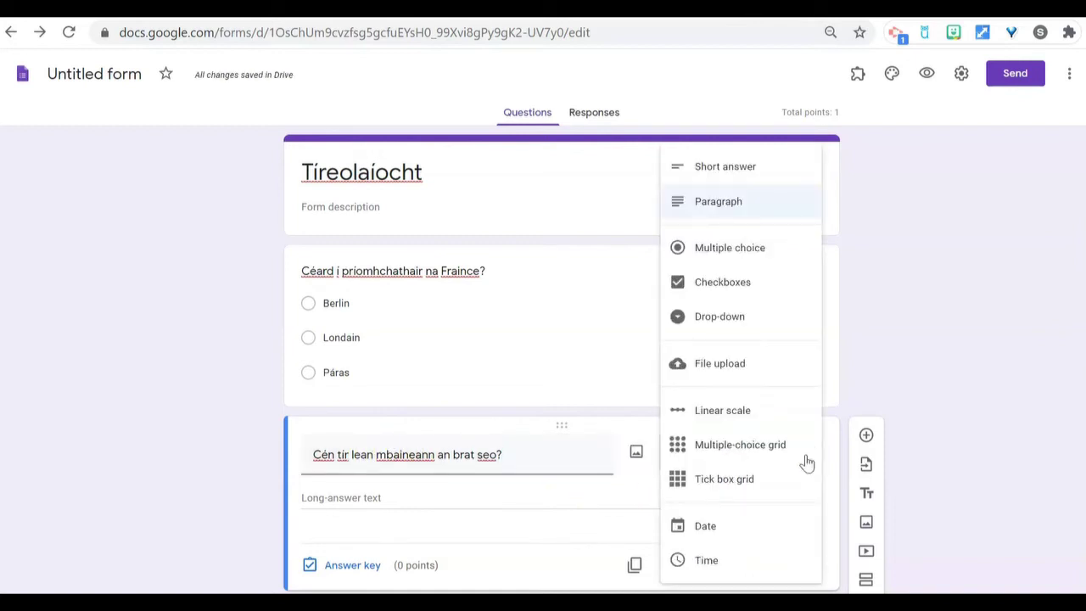
click(756, 329)
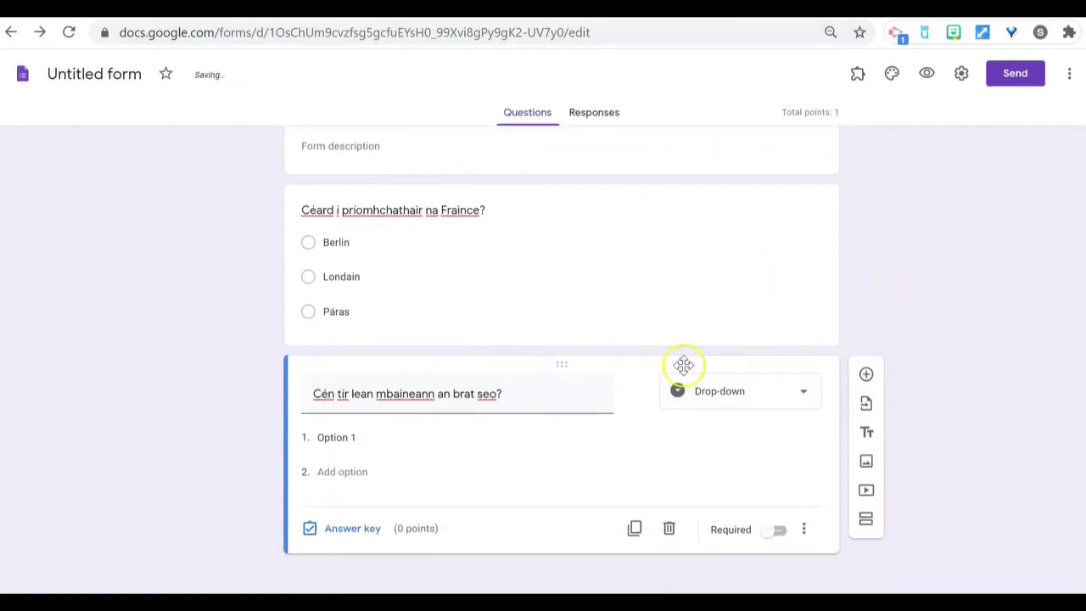
Give the flag question three drop-down options: An Fhrainc, Na Ríocht Aontaithe and An Spáinn
click(347, 435)
text(An Fhrainc)
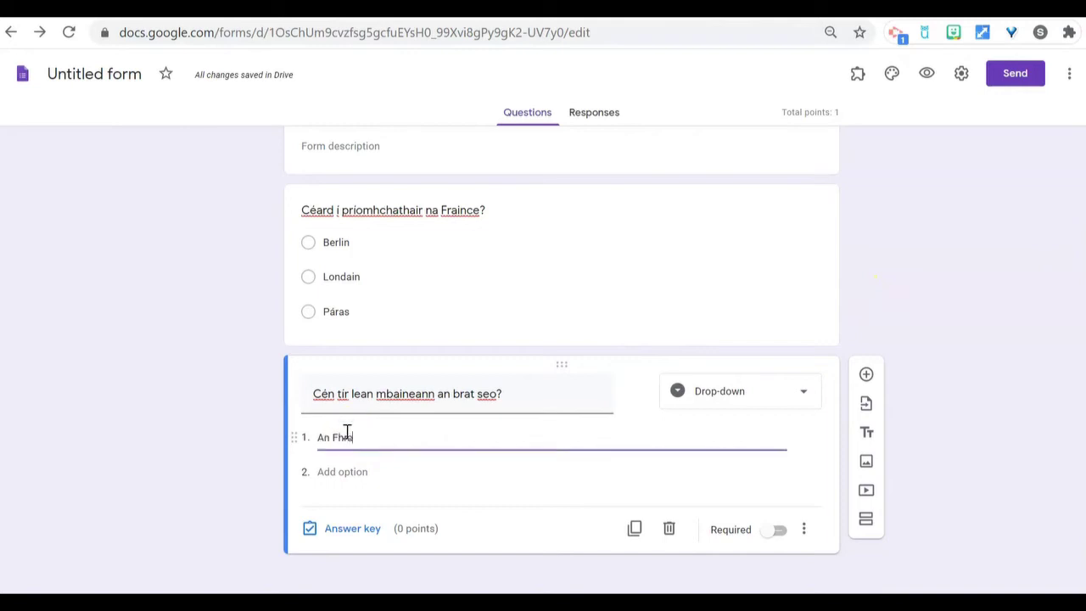
click(359, 472)
text(Na Rioch)
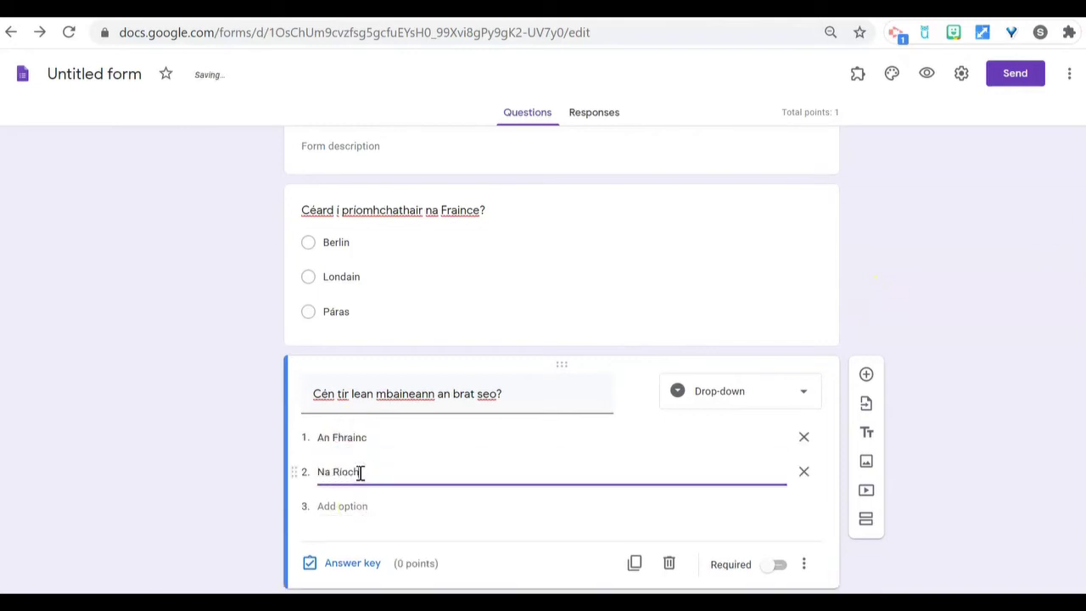
text(t Aontaithe)
click(338, 506)
text(An Spá)
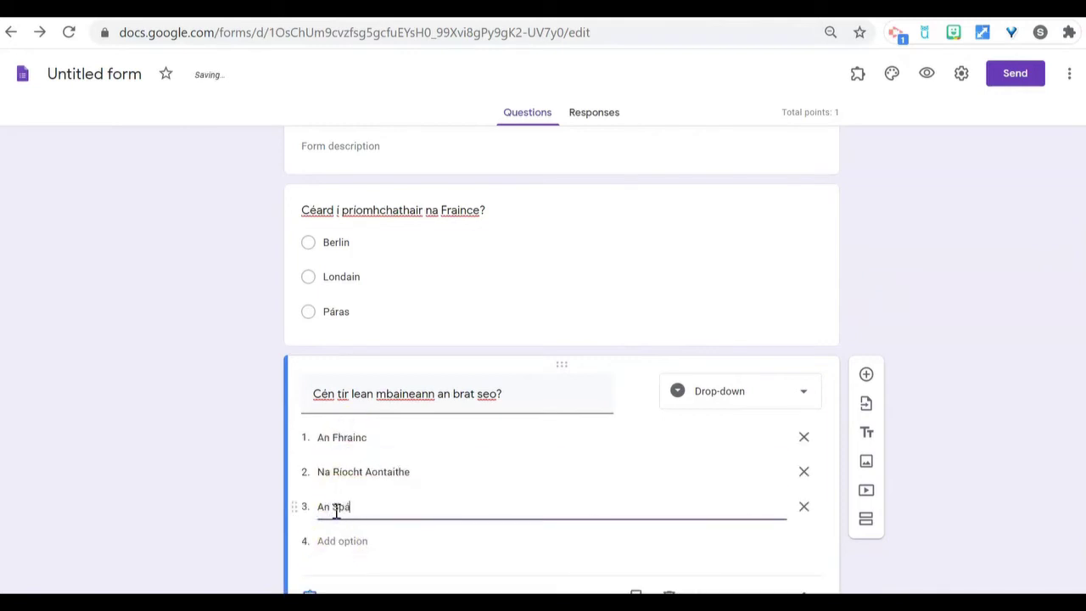
text(inn)
Find the Spanish flag through a Google image search for "spain" and insert it into the second question
click(632, 396)
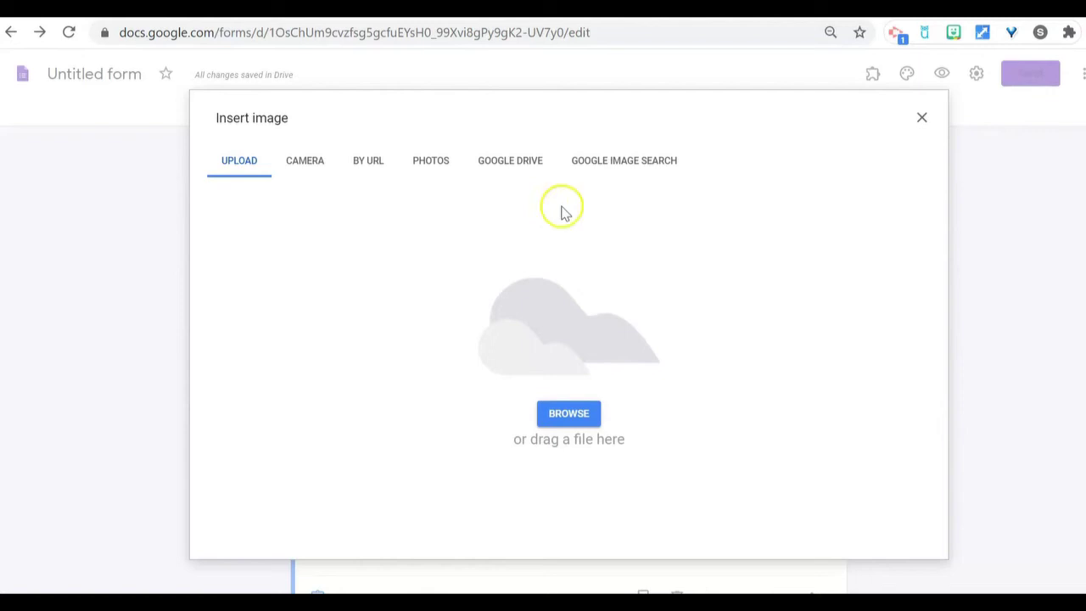
click(618, 164)
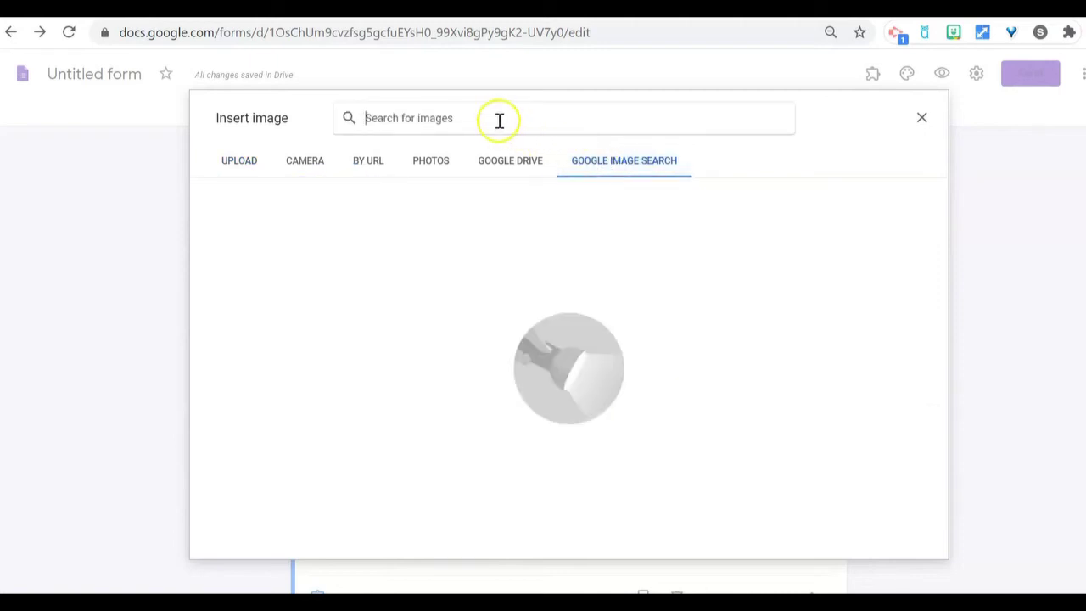
text(spain)
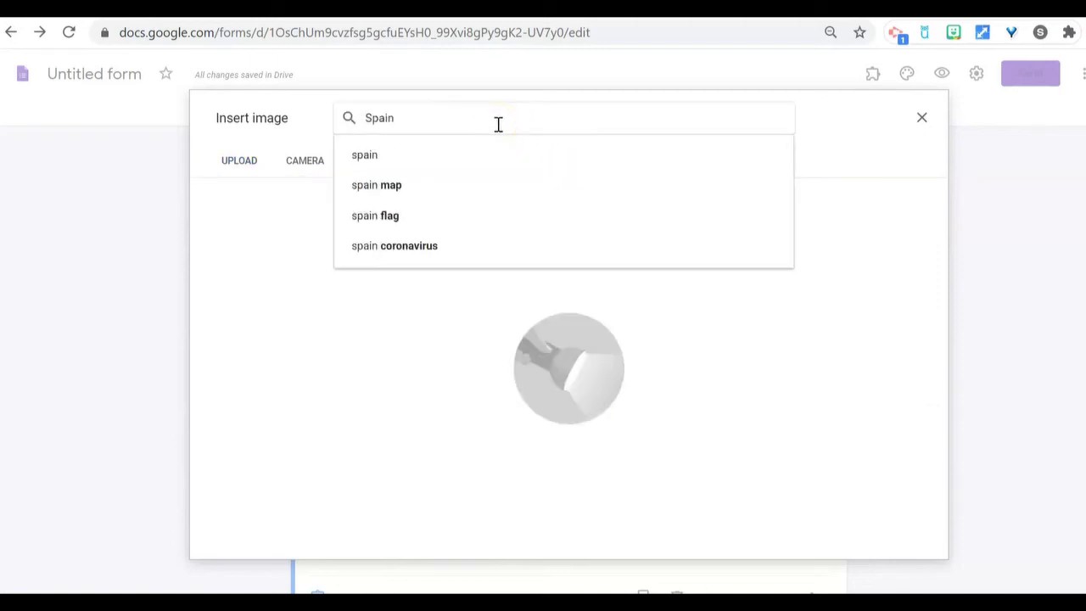
click(402, 156)
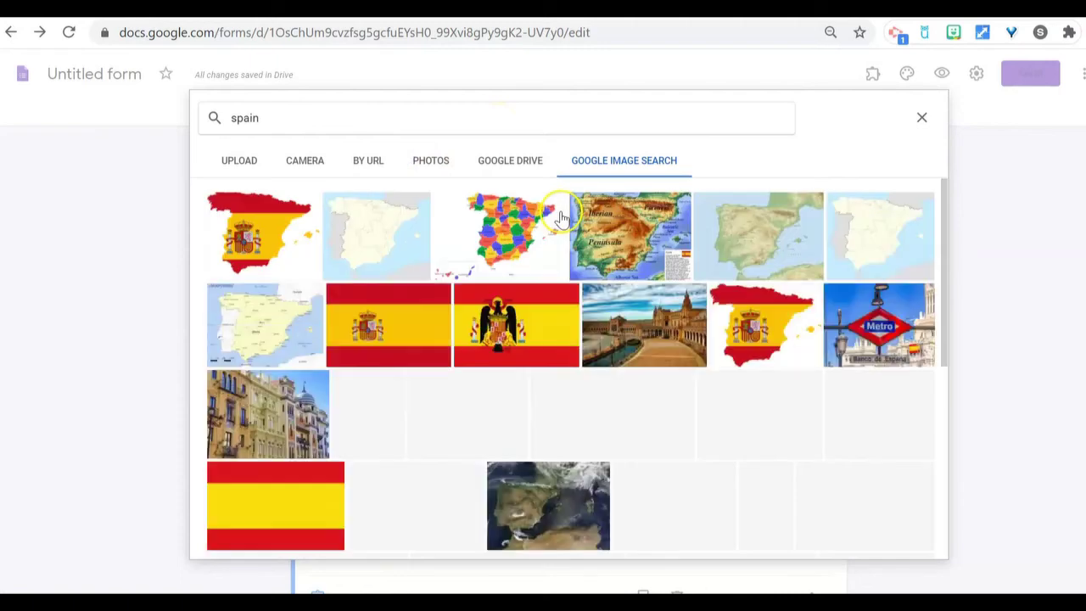
click(368, 331)
click(909, 538)
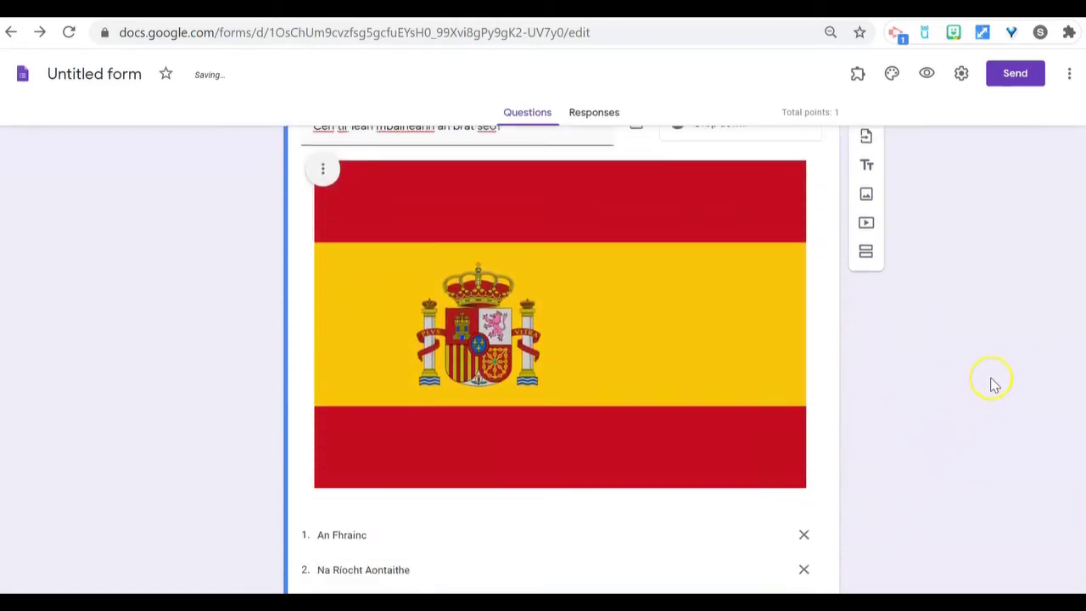
Set An Spáinn as the correct answer in the flag question's answer key, worth 1 point
scroll(994, 384, down, 1)
scroll(497, 434, up, 1)
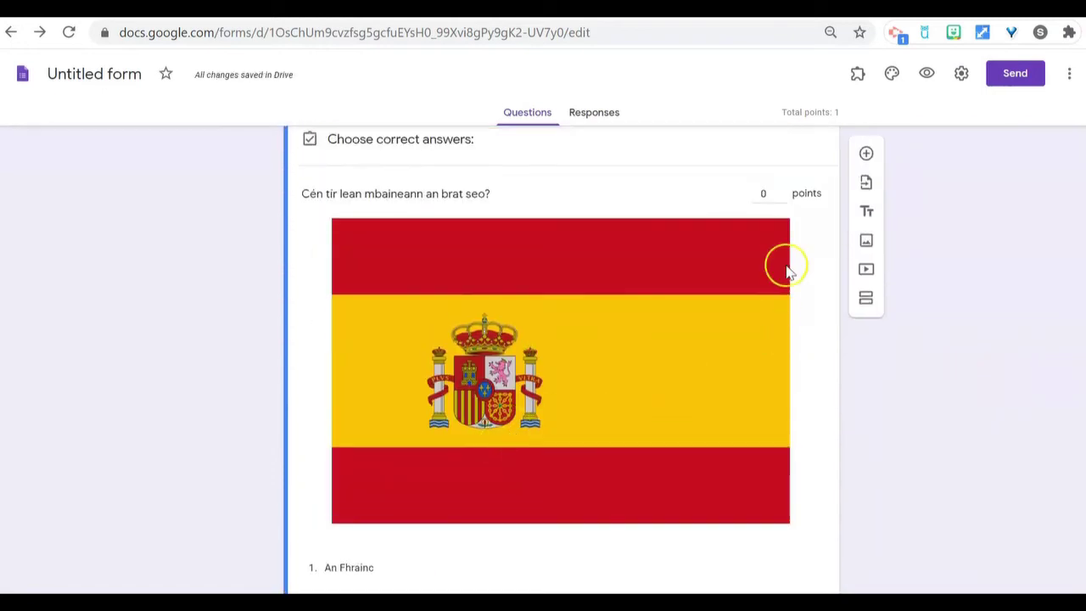
click(780, 191)
scroll(567, 409, down, 2)
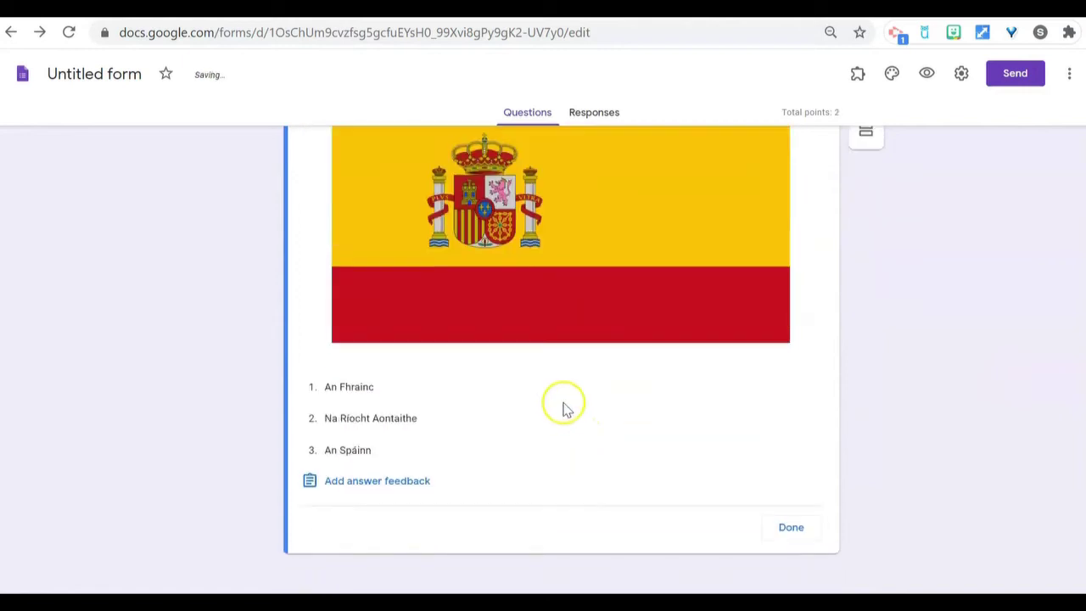
click(538, 451)
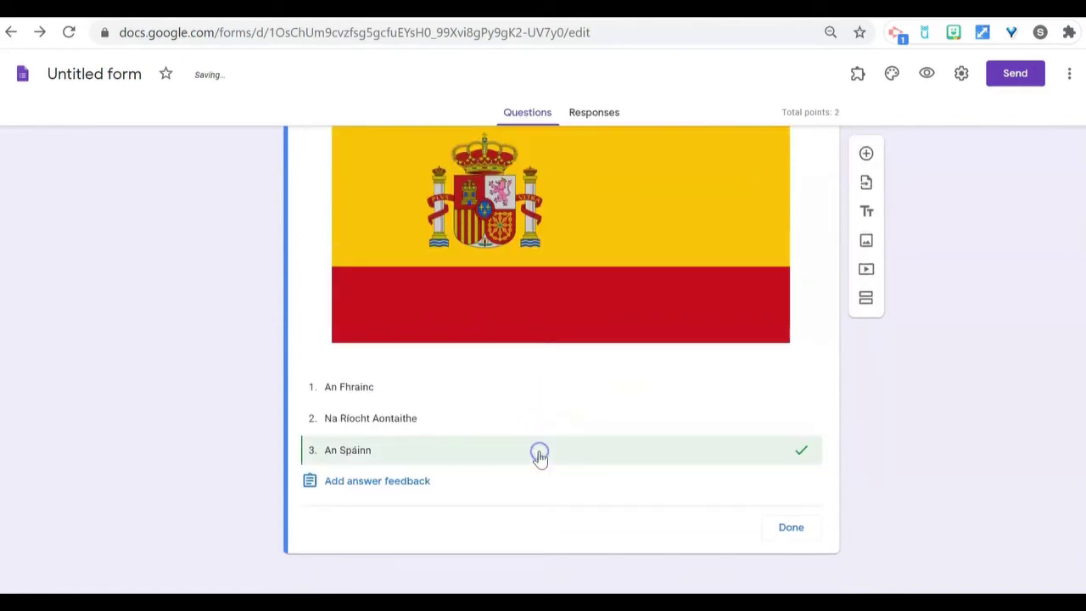
click(791, 529)
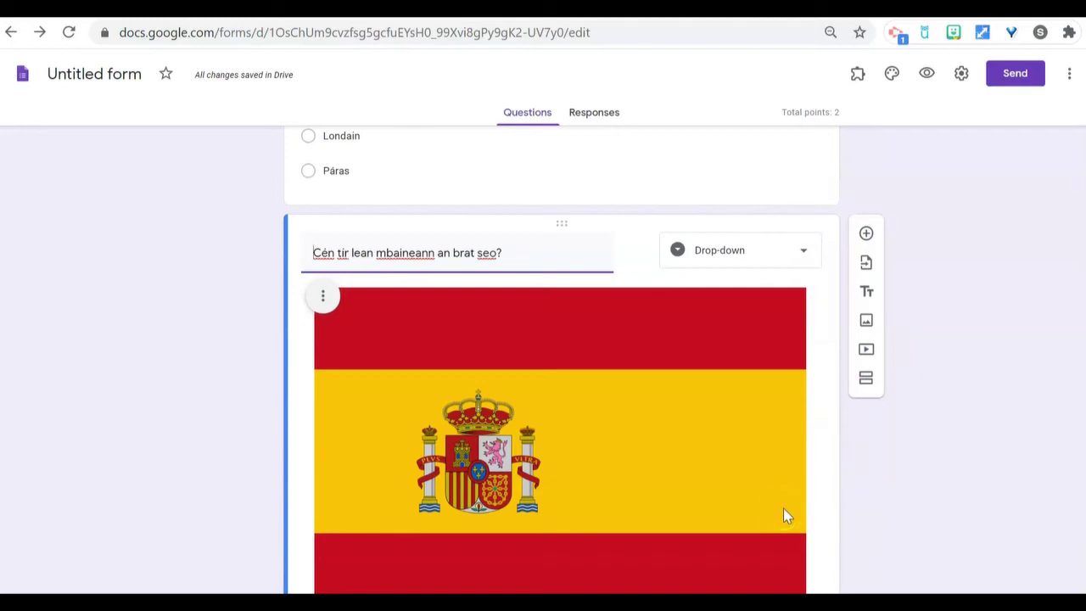
Look at the form's theme options, preview the quiz as respondents see it, and return to the editor
scroll(920, 491, up, 3)
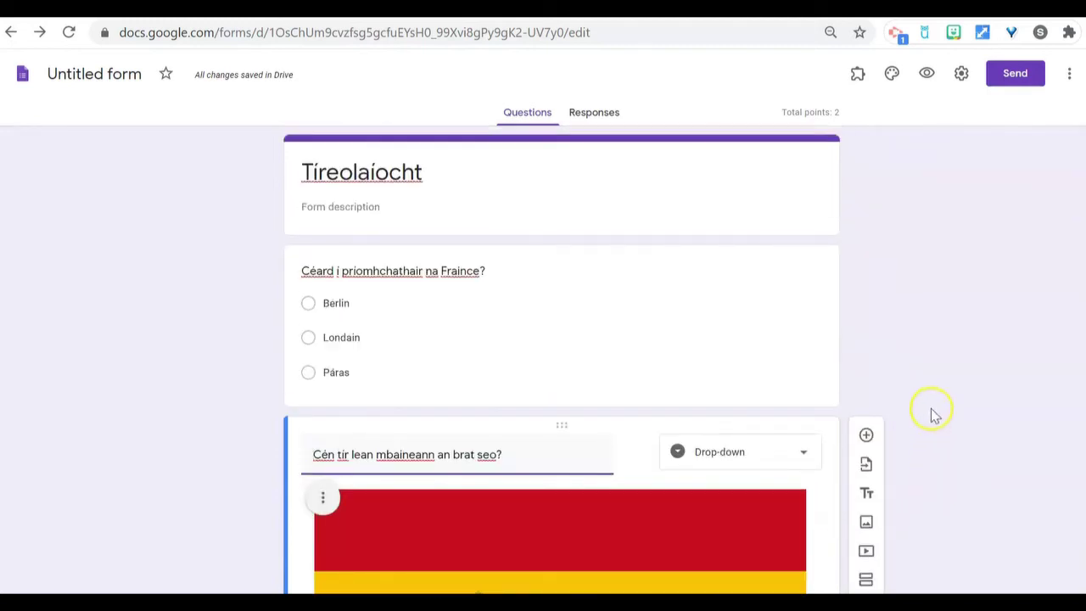
click(893, 75)
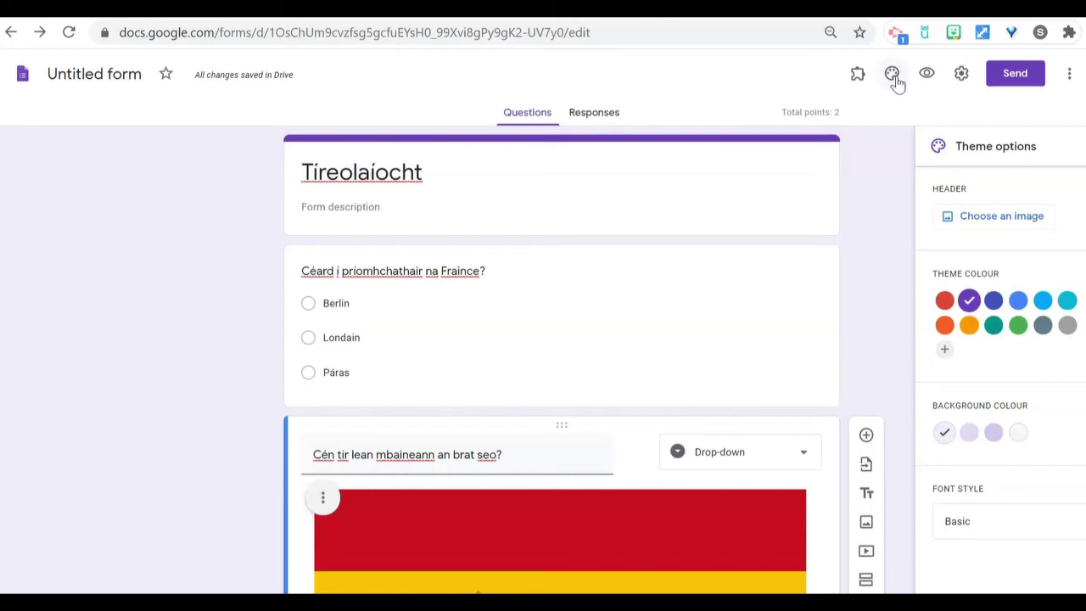
click(895, 78)
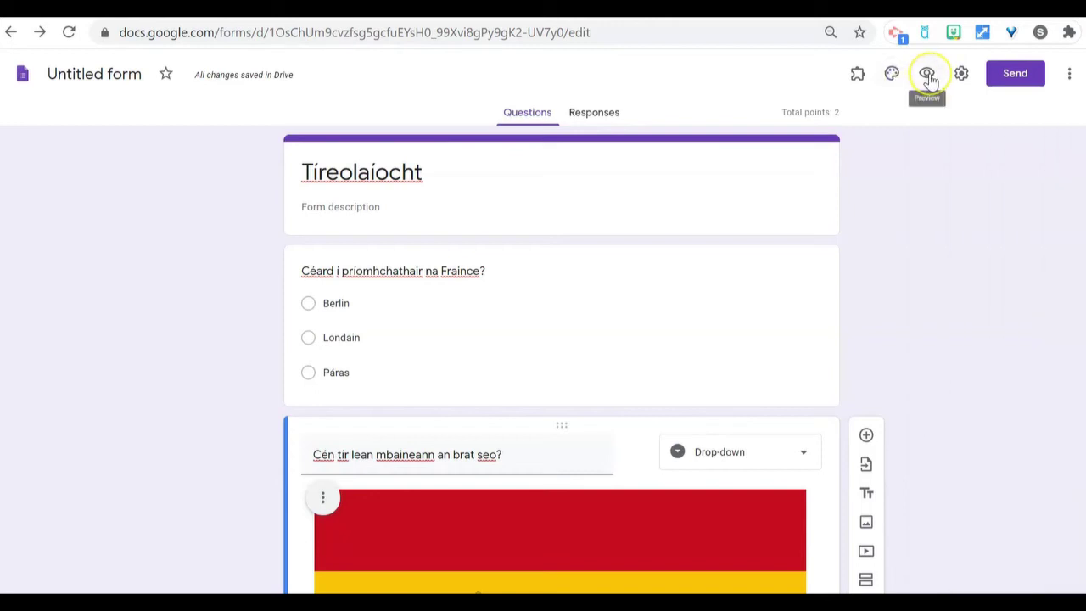
click(927, 74)
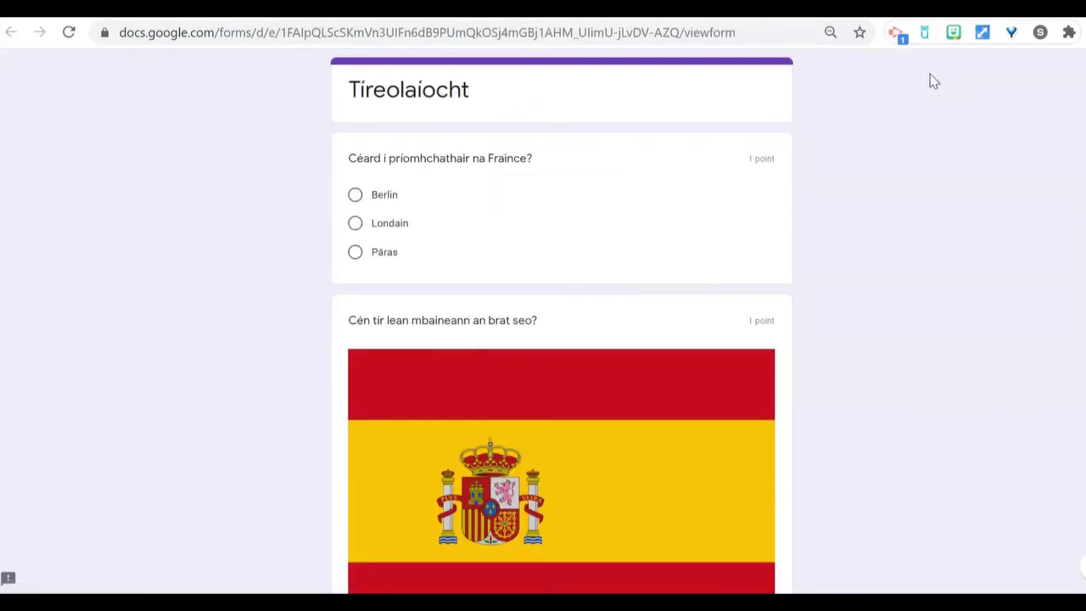
key(ctrl+w)
click(946, 200)
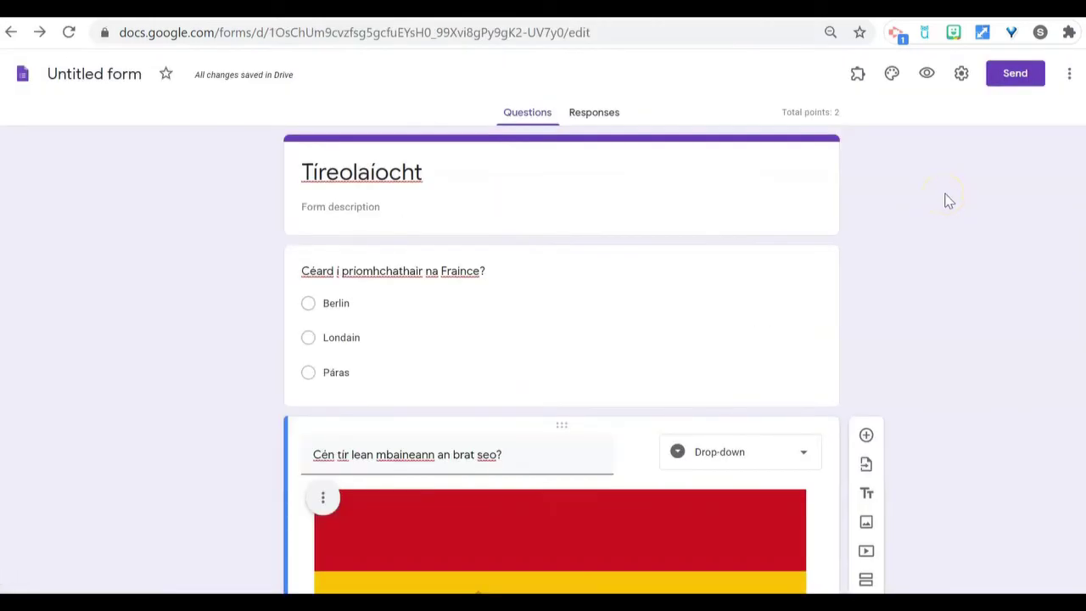
Open the sending options for the Tíreolaíocht quiz to view the ways of sharing it
click(1015, 75)
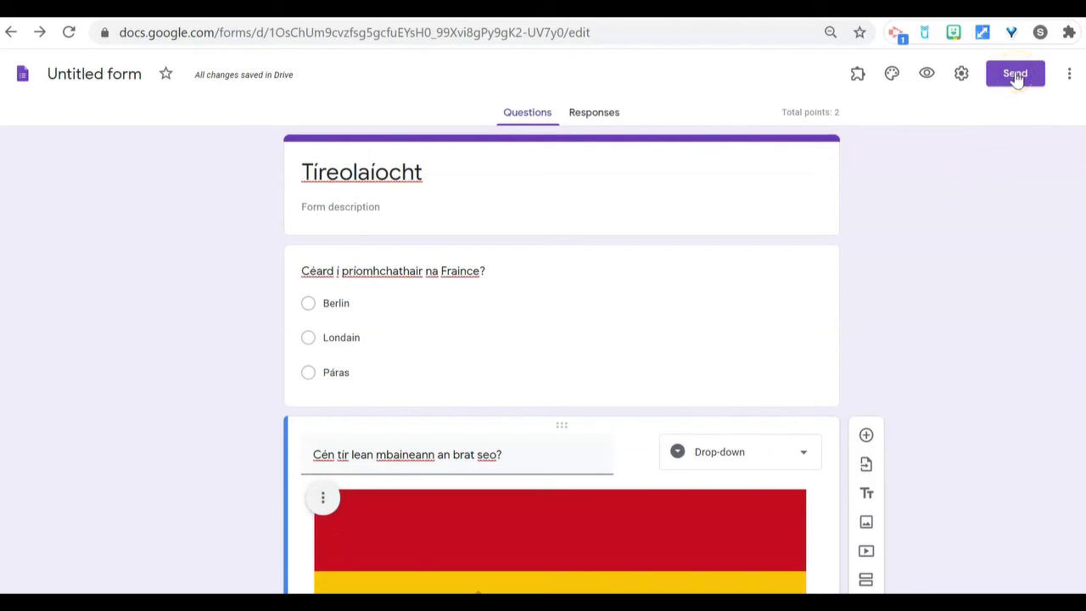
click(1016, 75)
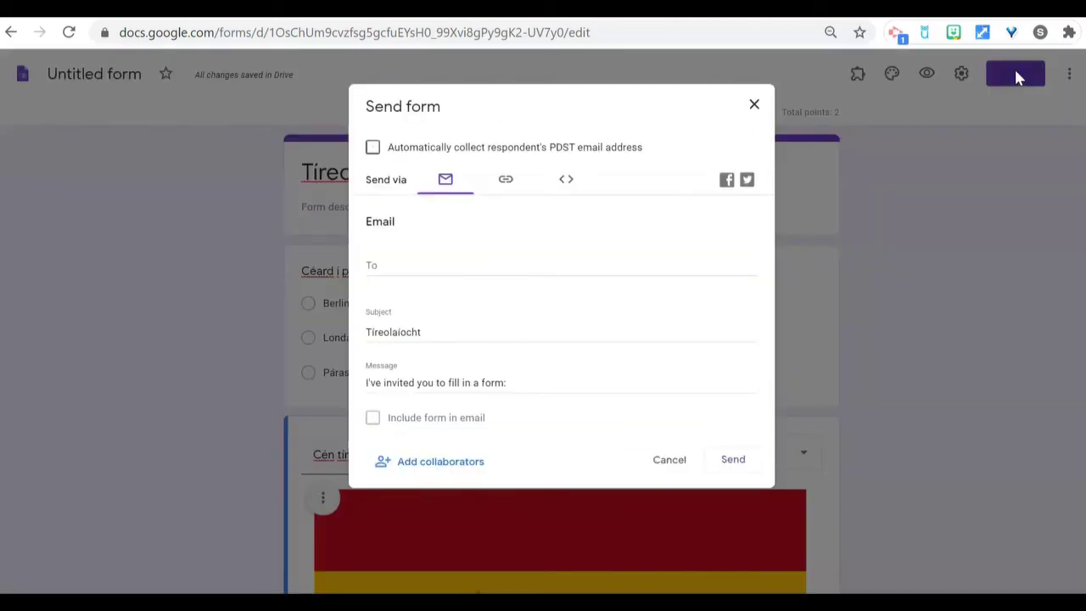
click(1019, 78)
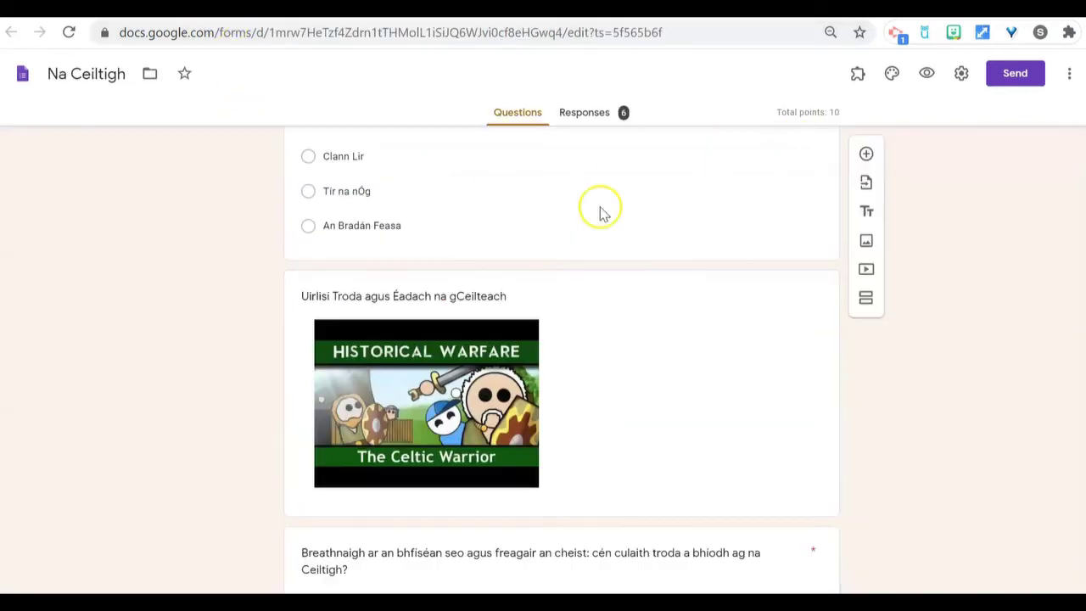
Look through the questions, answer options and pictures of the finished Na Ceiltigh quiz
scroll(601, 211, up, 3)
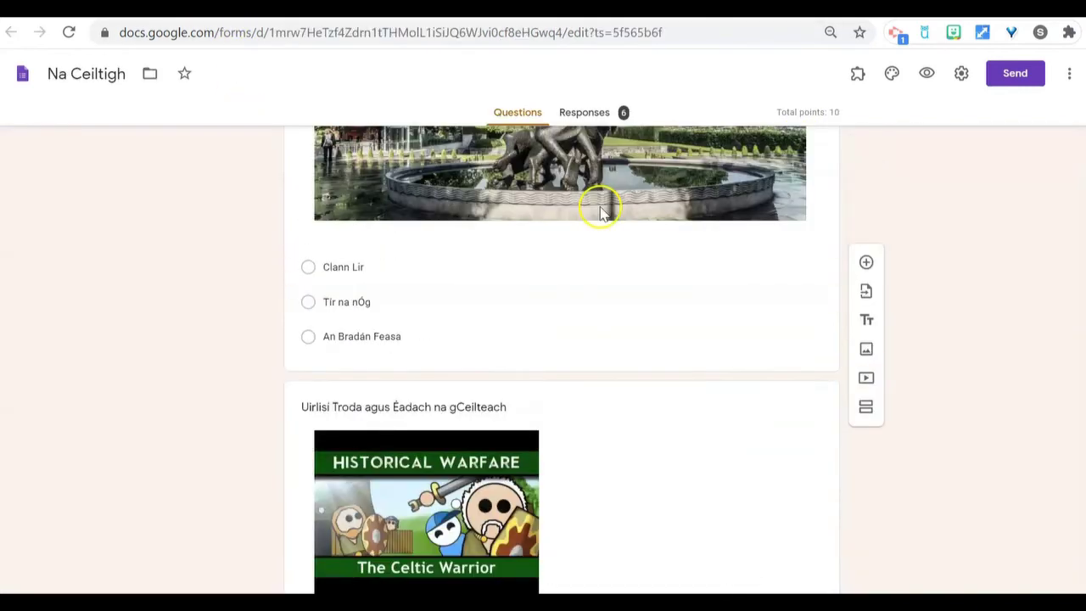
scroll(604, 214, up, 3)
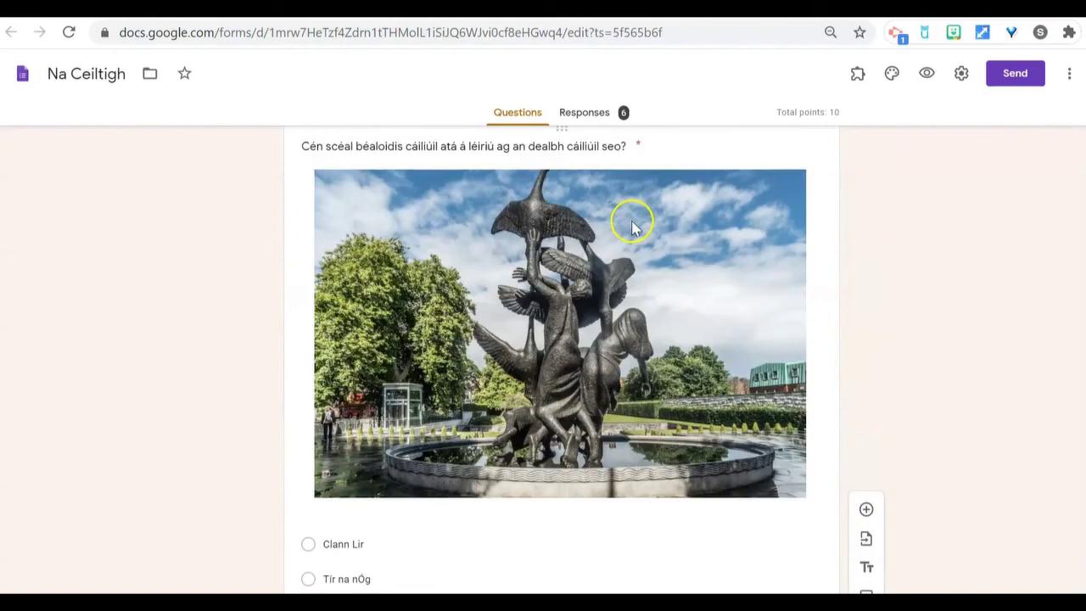
scroll(647, 229, up, 2)
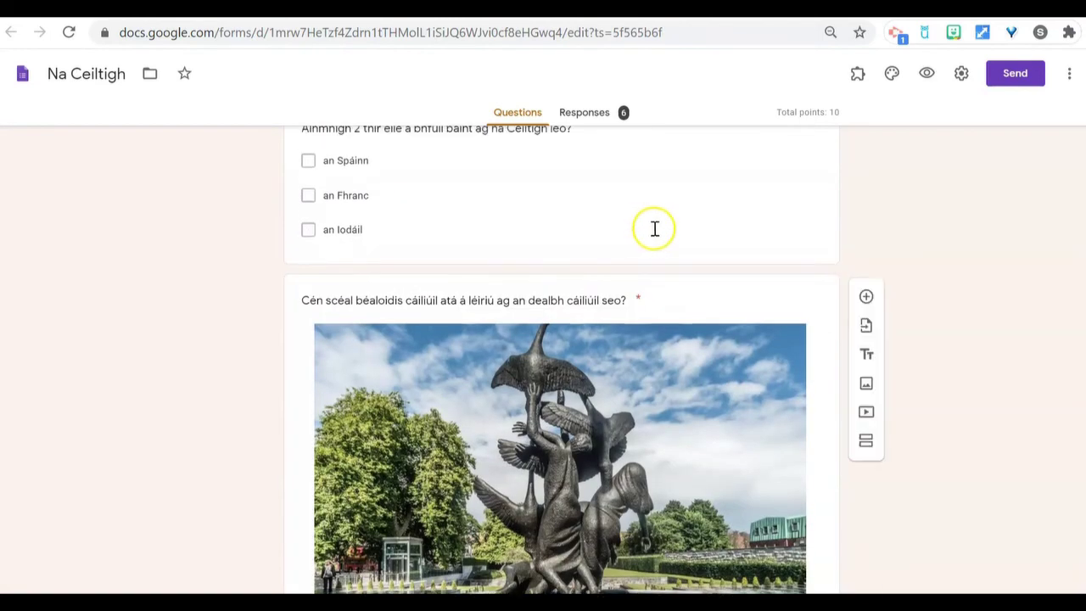
scroll(670, 215, up, 1)
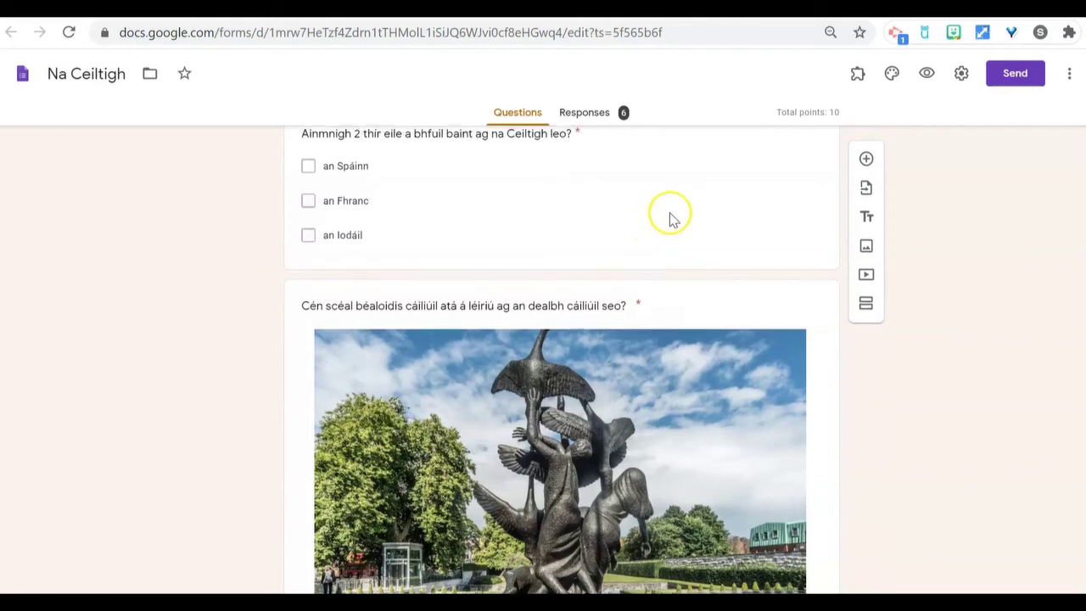
scroll(675, 215, up, 5)
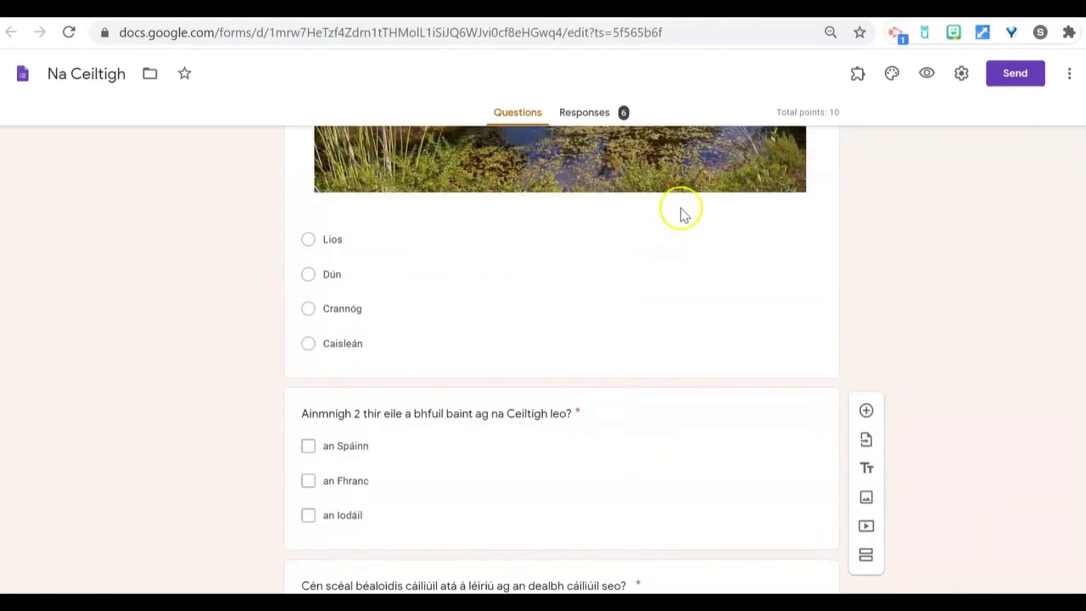
Review the Na Ceiltigh quiz's response summary and the answers given to its first question
click(586, 113)
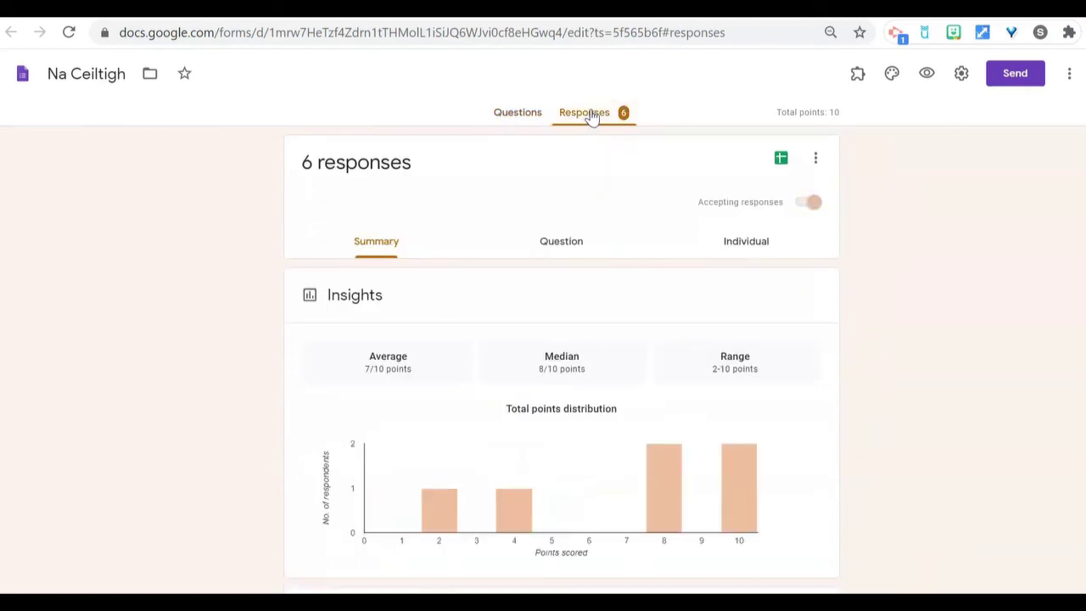
click(607, 124)
click(561, 246)
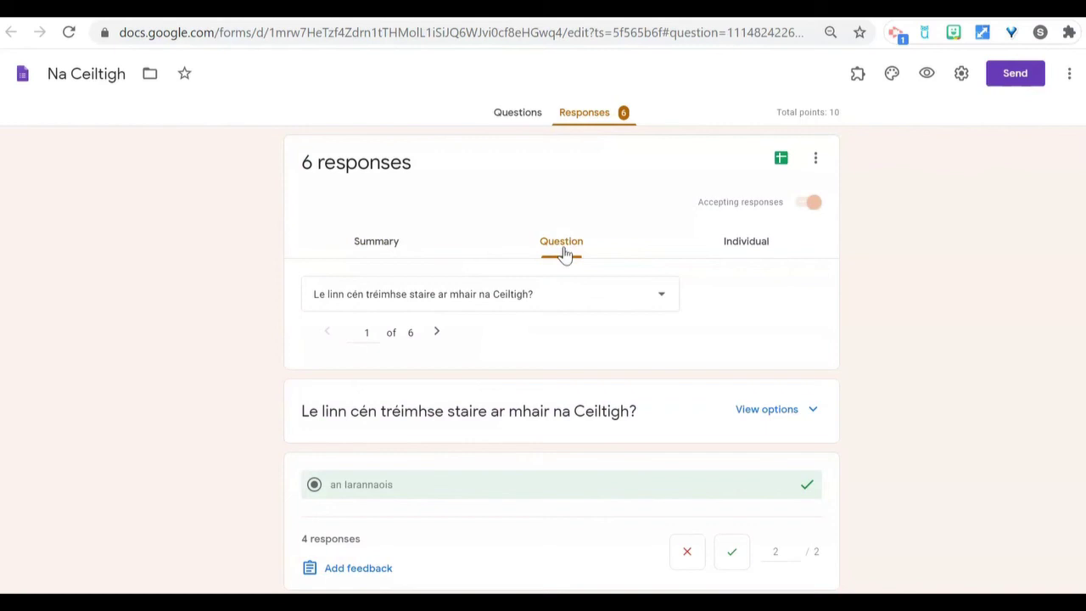
scroll(564, 254, down, 3)
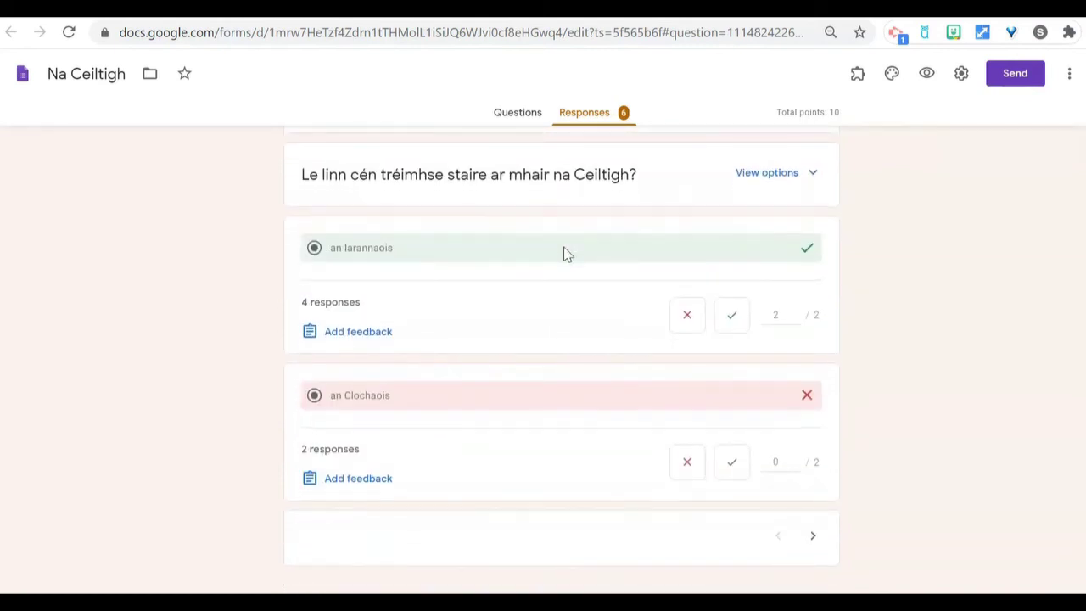
scroll(564, 255, up, 2)
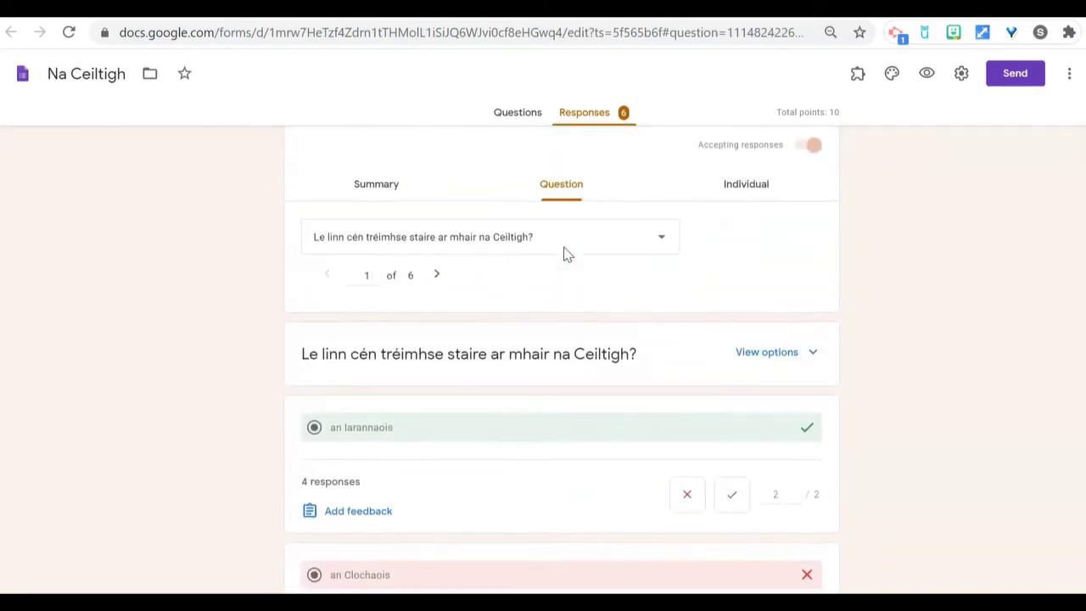
Examine the first individual respondent's score and marked answers in the Na Ceiltigh quiz, and go on to the next response
click(691, 225)
click(756, 185)
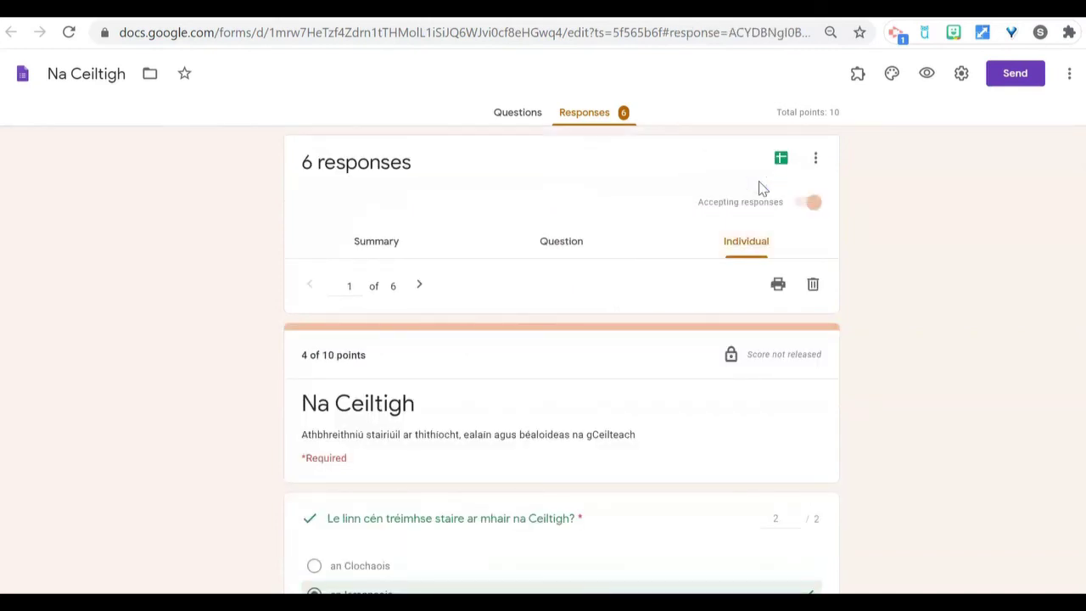
scroll(761, 188, down, 5)
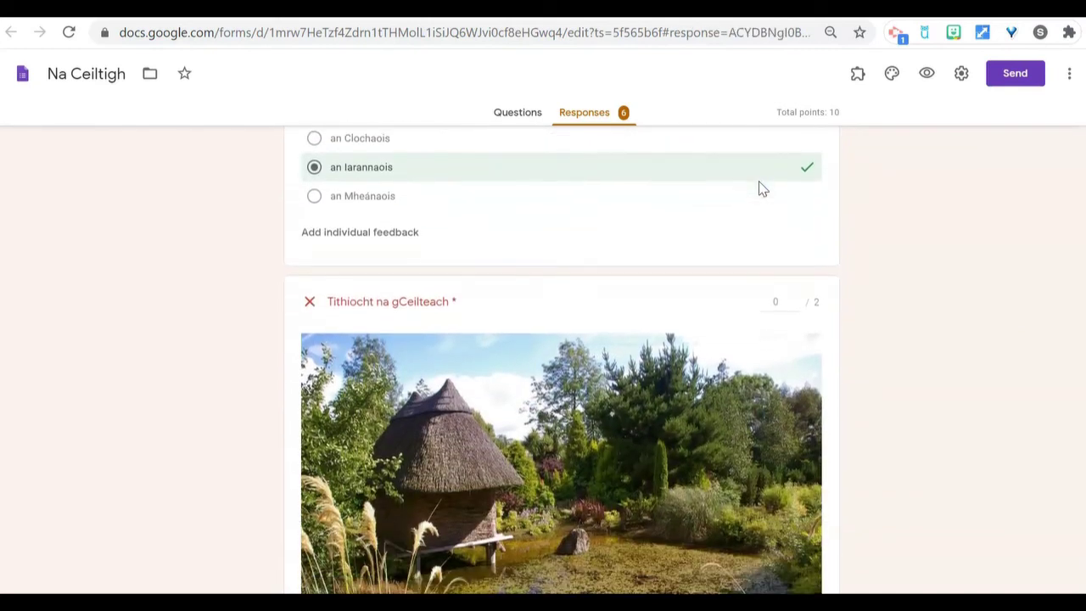
scroll(760, 188, down, 4)
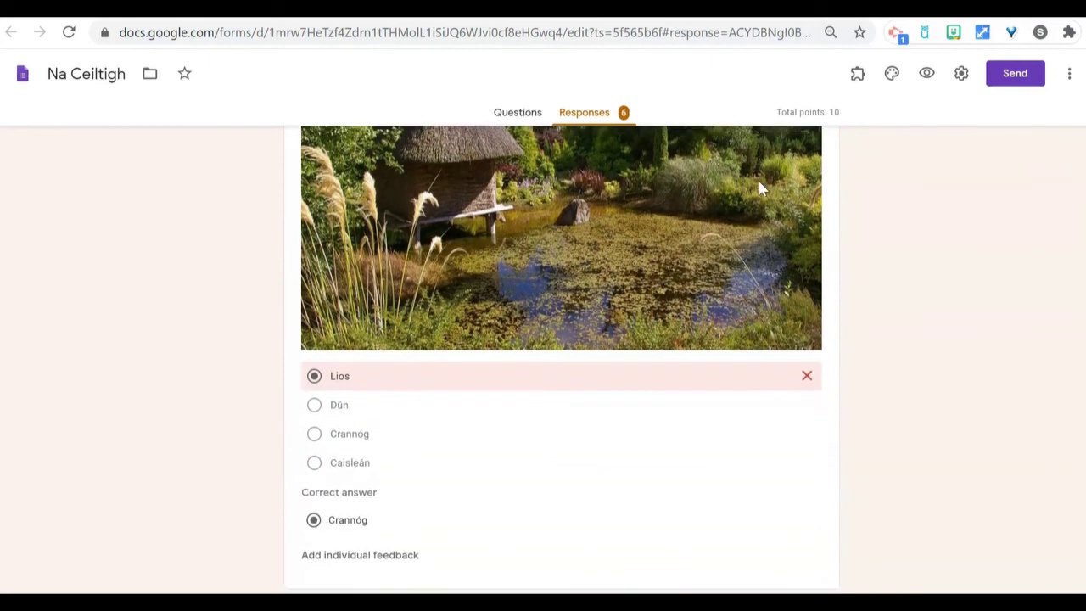
scroll(759, 188, up, 10)
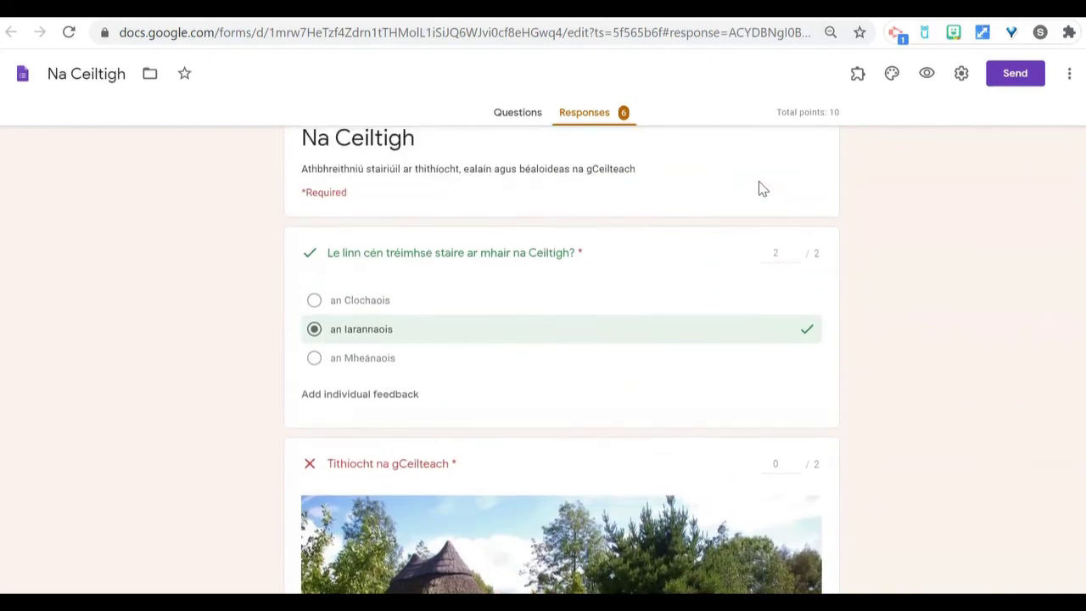
scroll(761, 188, up, 3)
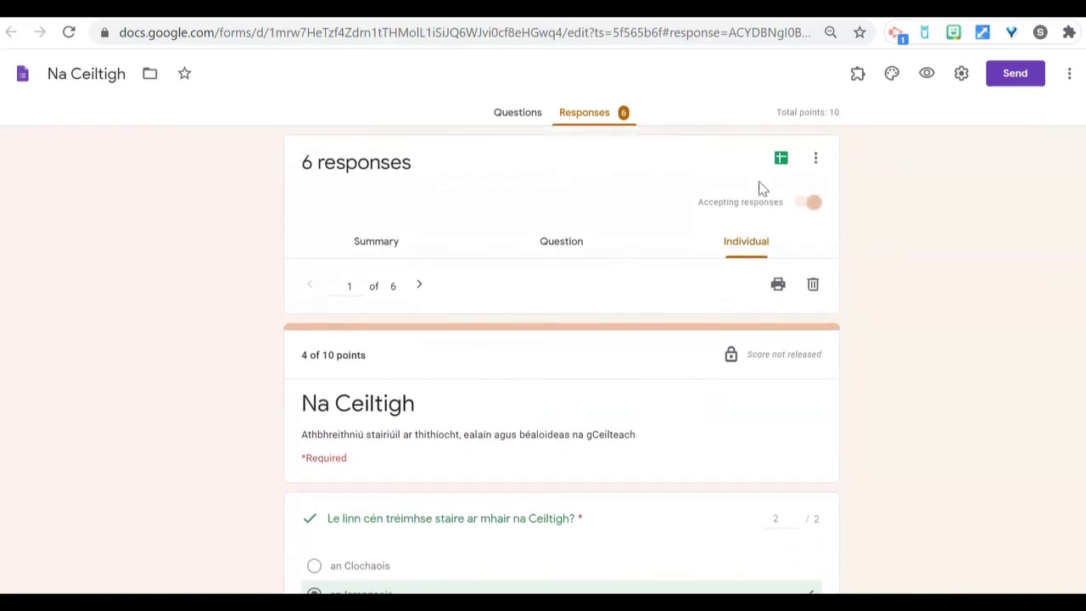
click(422, 286)
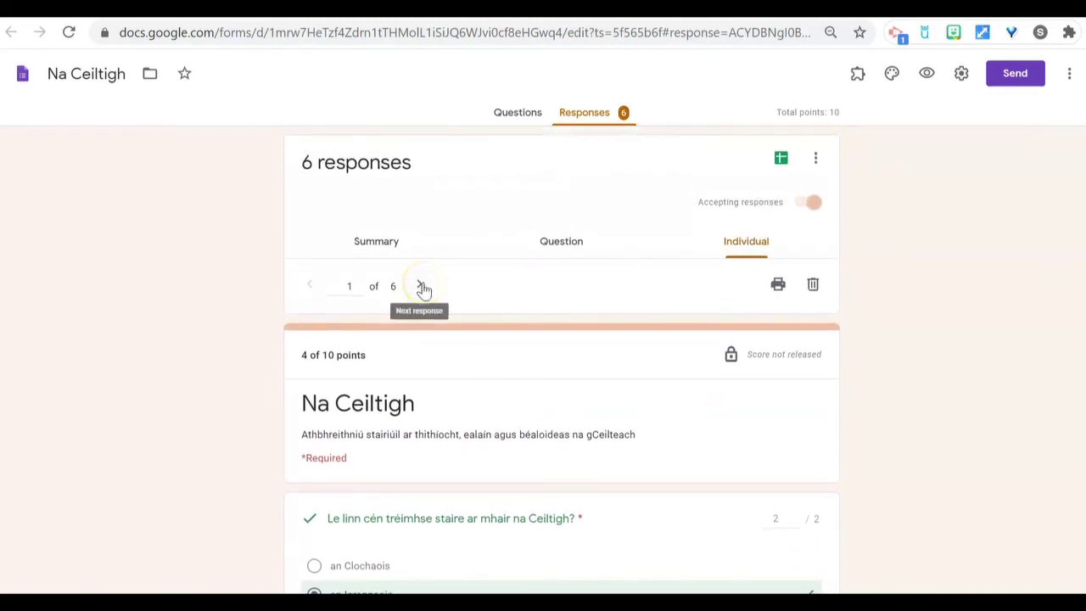